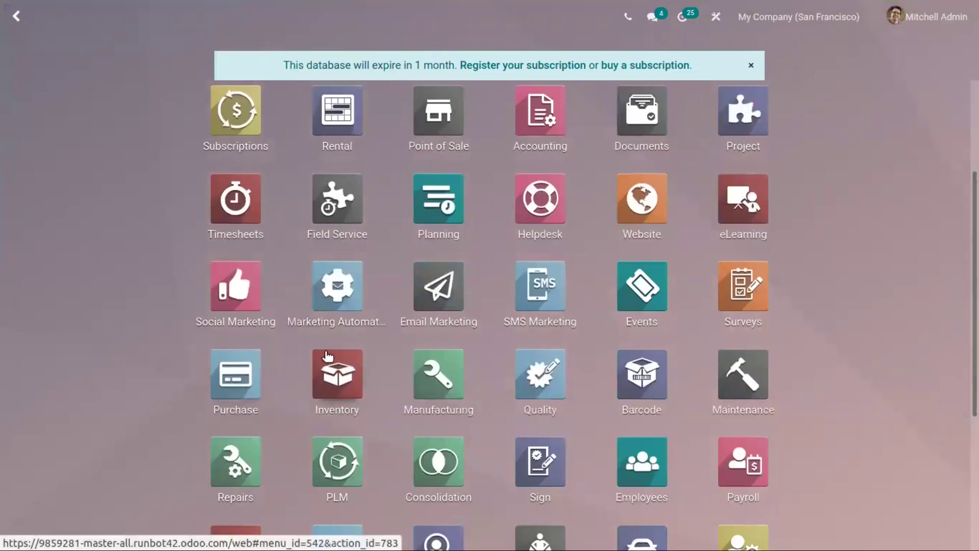
Step: Launch the Inventory app from the Odoo apps dashboard
left_click(328, 355)
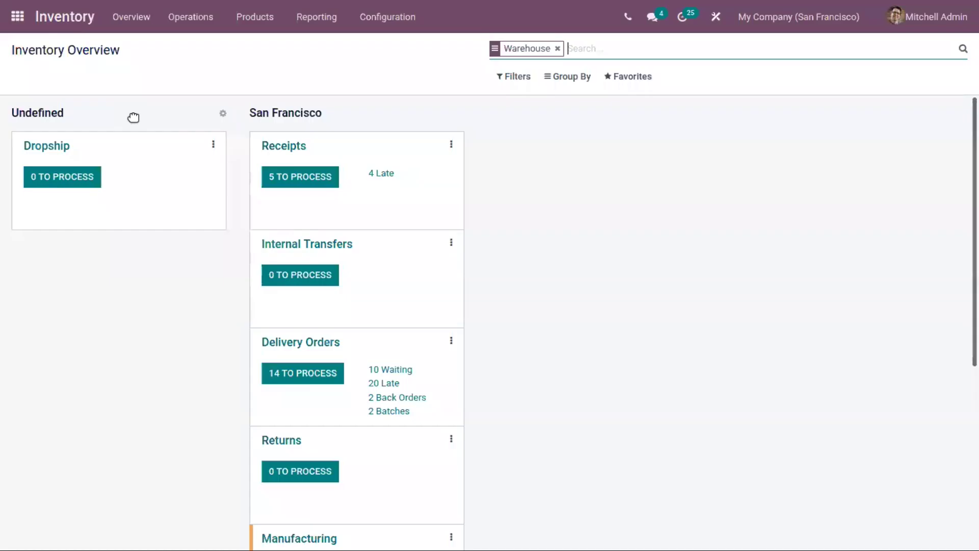
Step: Clear the Warehouse facet and confirm Storage Locations is enabled in Inventory Settings' Warehouse section
left_click(558, 49)
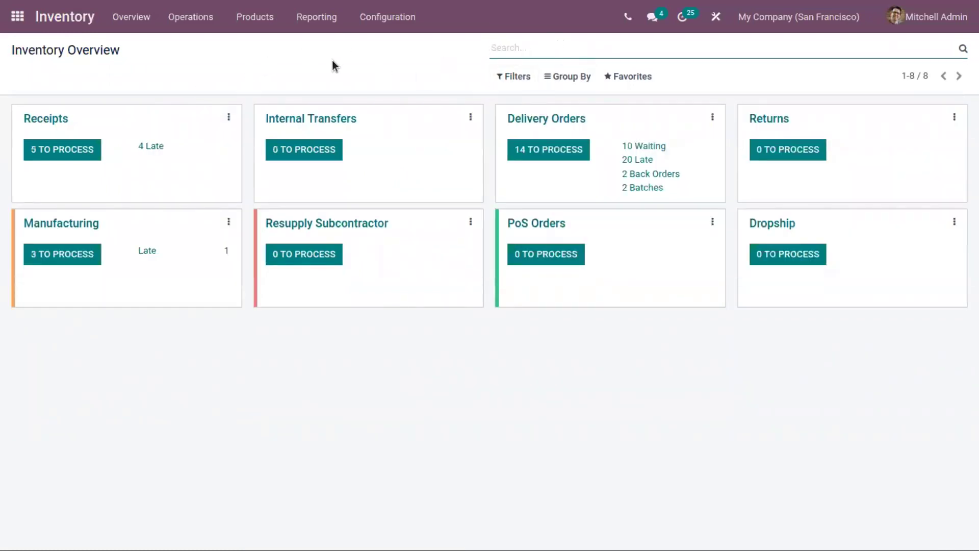
left_click(381, 18)
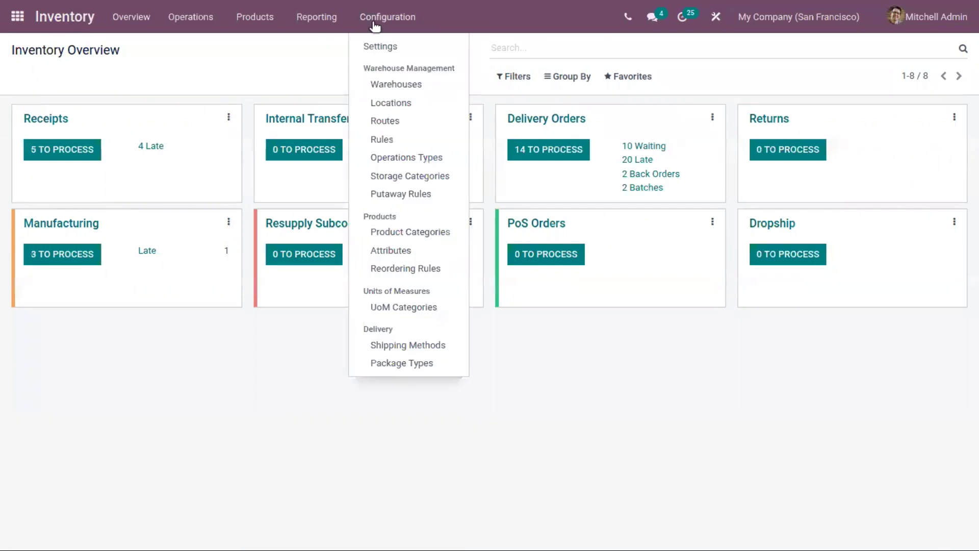
left_click(390, 48)
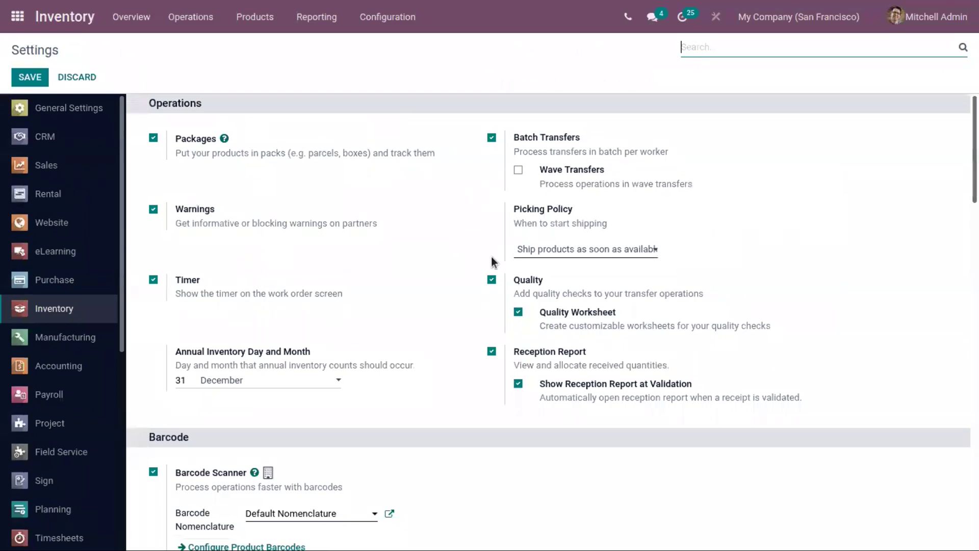
scroll(493, 262, "down", 15)
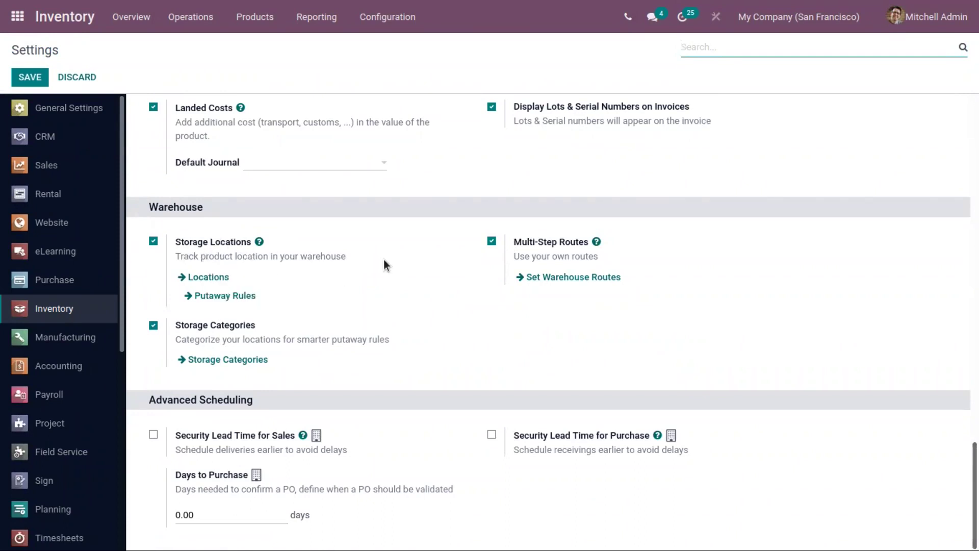
left_click(219, 233)
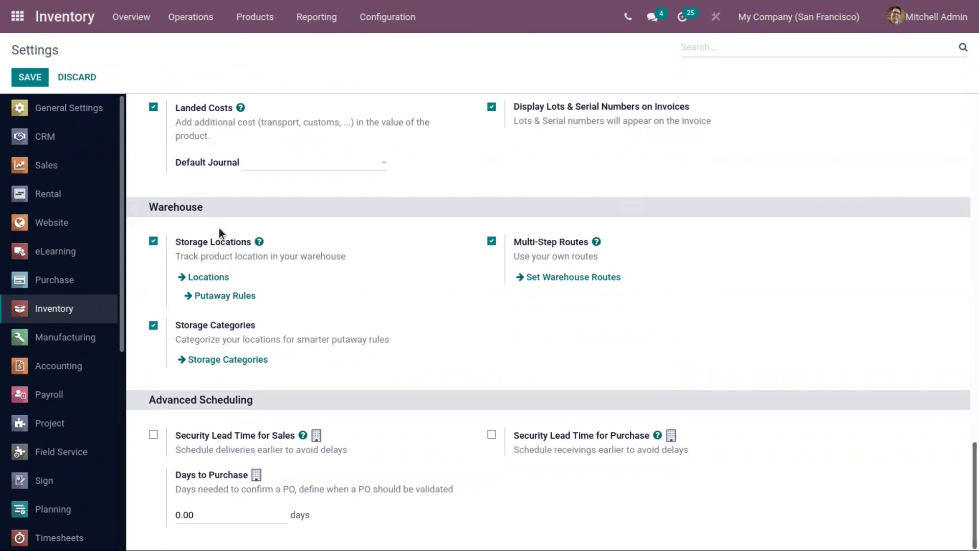
left_click(384, 9)
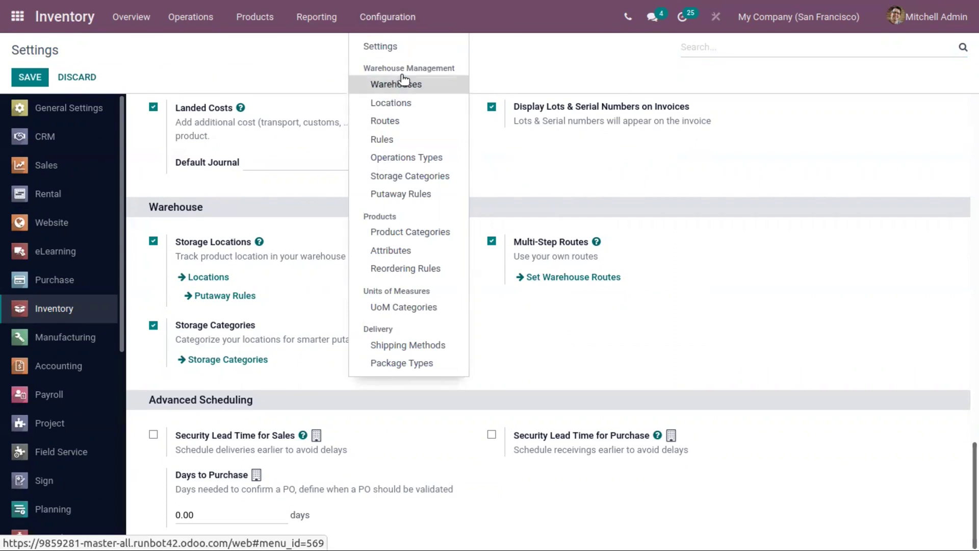
Step: List all 19 locations without the Internal filter and review the Virtual Locations/Scrap record
left_click(423, 110)
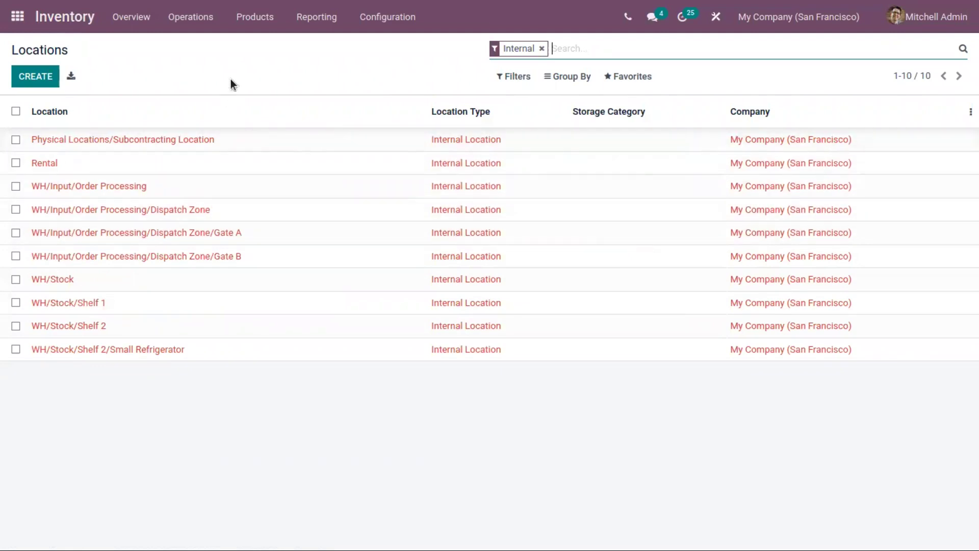
left_click(542, 49)
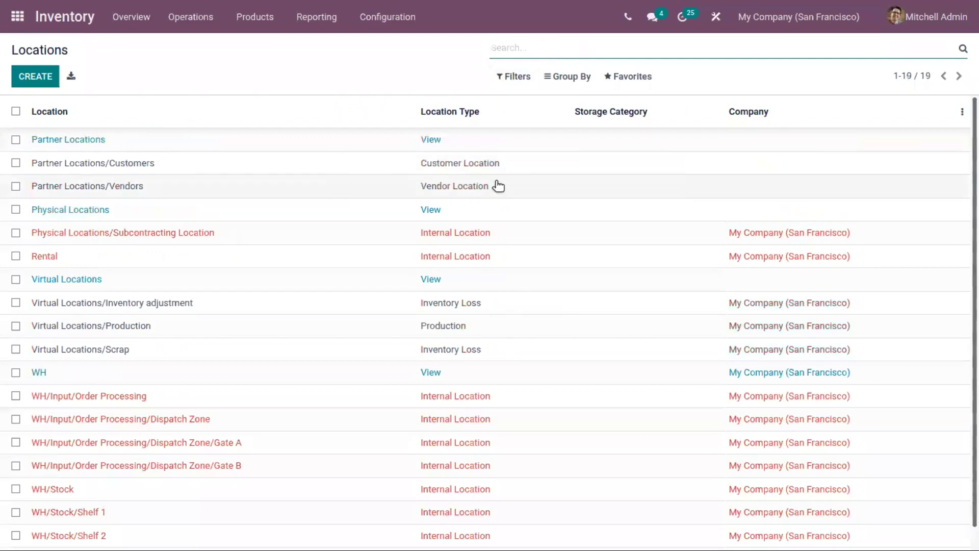
scroll(499, 187, "down", 1)
scroll(728, 234, "up", 1)
scroll(661, 348, "down", 1)
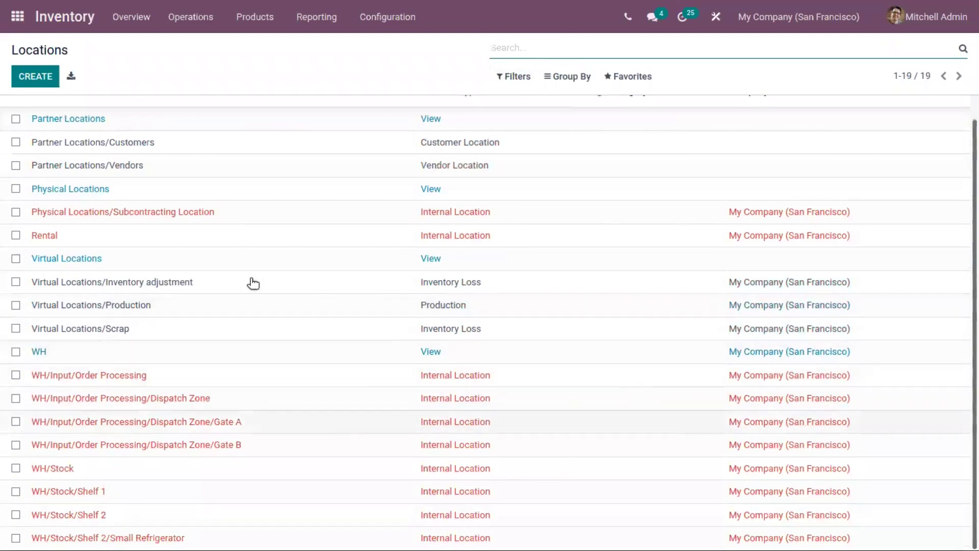
scroll(438, 150, "up", 1)
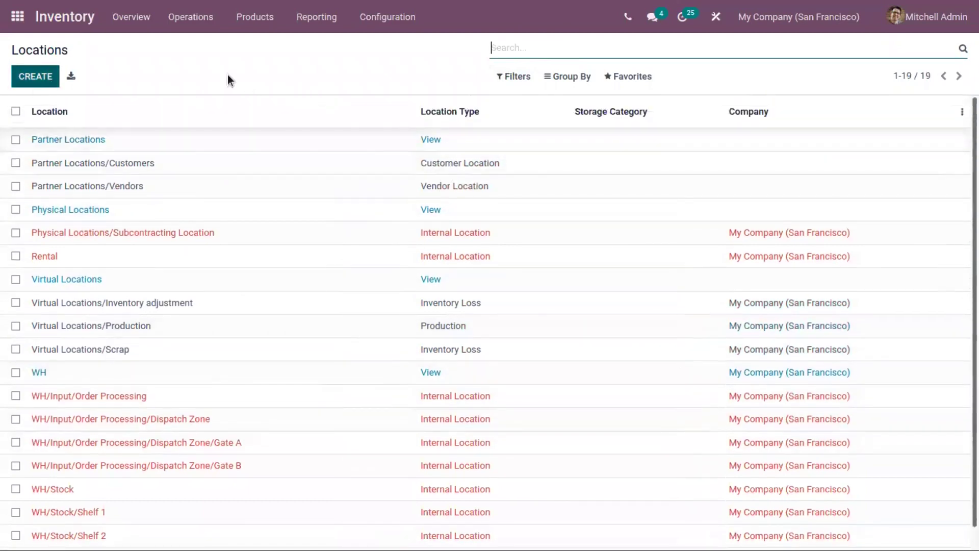
scroll(153, 115, "down", 1)
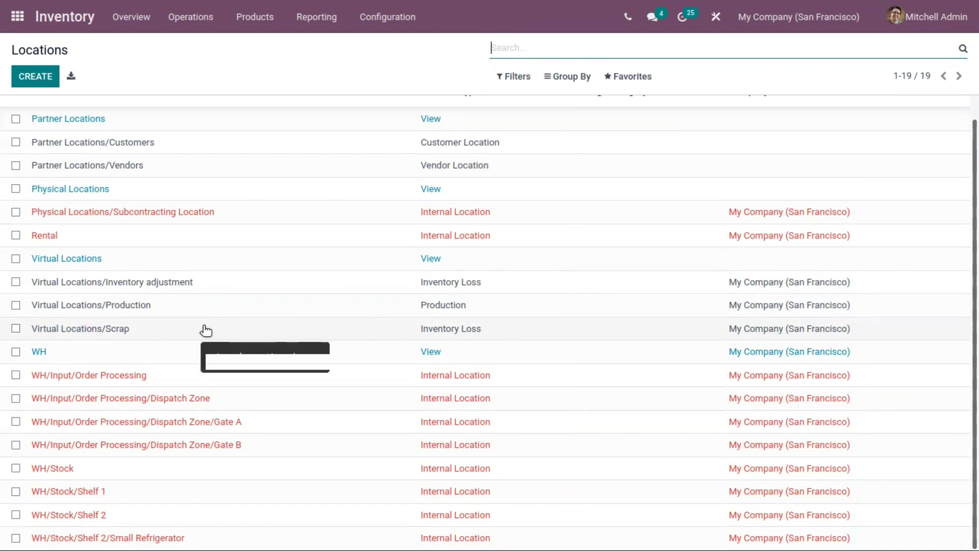
left_click(468, 330)
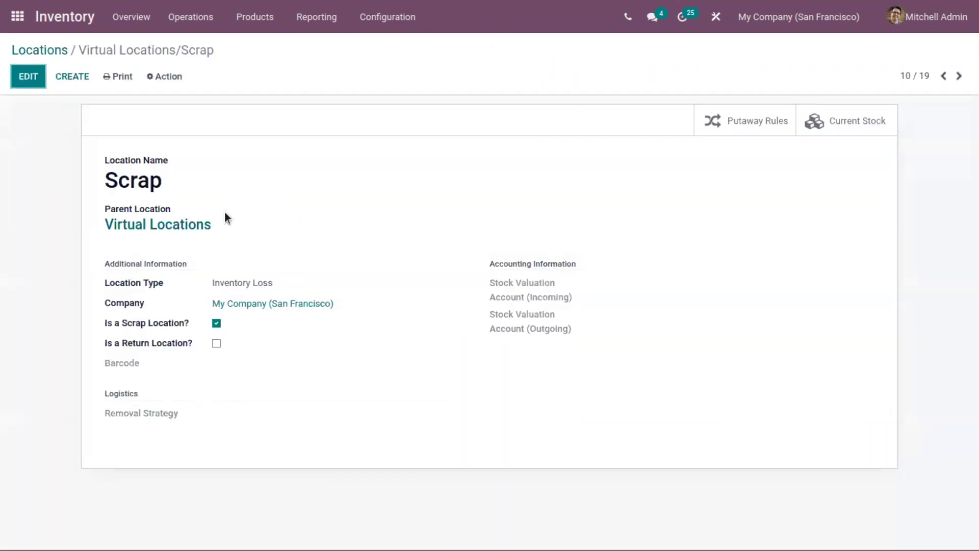
left_click(51, 49)
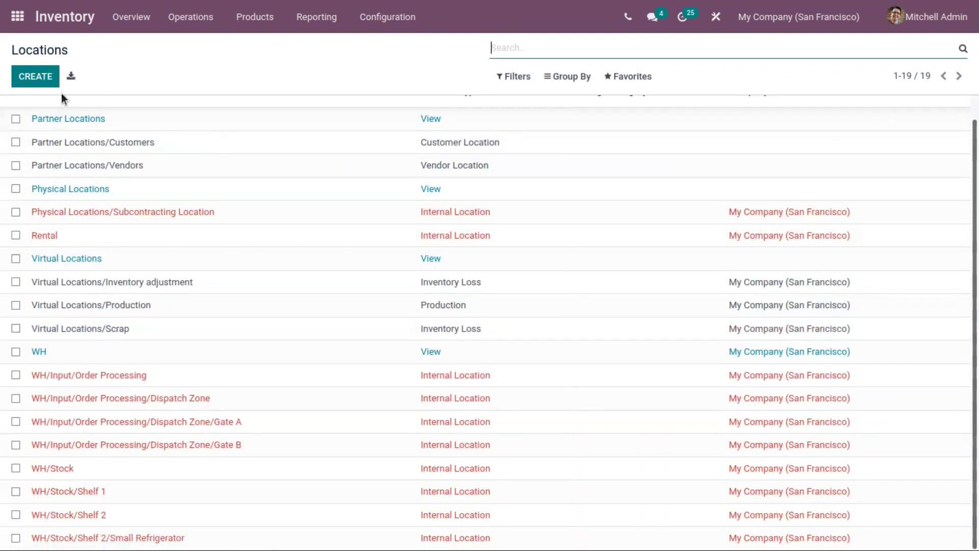
Step: Create a new location named 'Scrap 2'
left_click(53, 78)
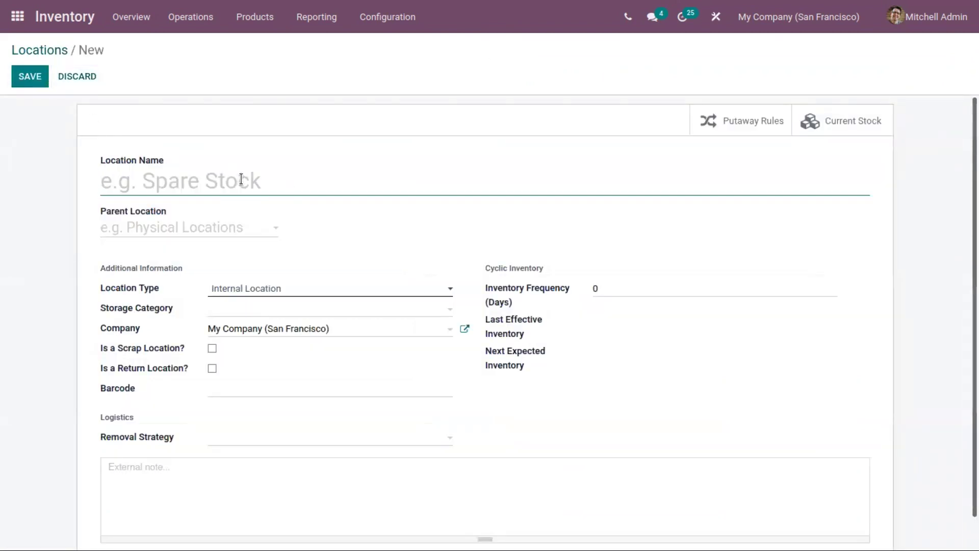
type("Scrpa")
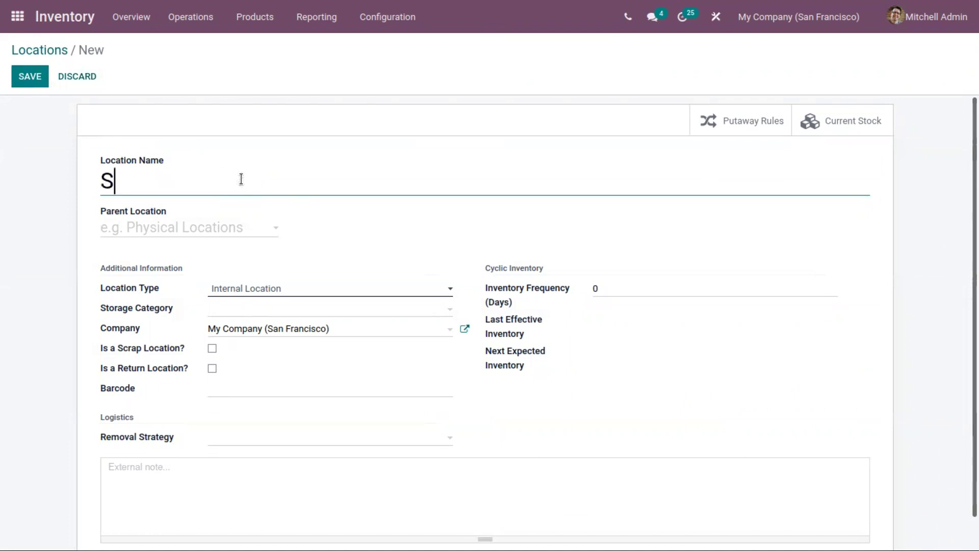
key("BackSpace")
key("BackSpace")
key("BackSpace")
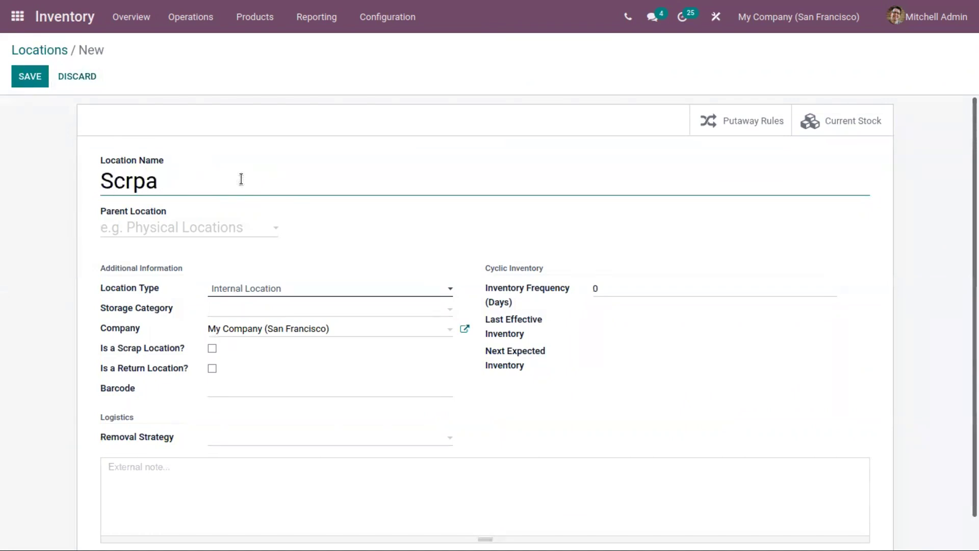
type("ap @")
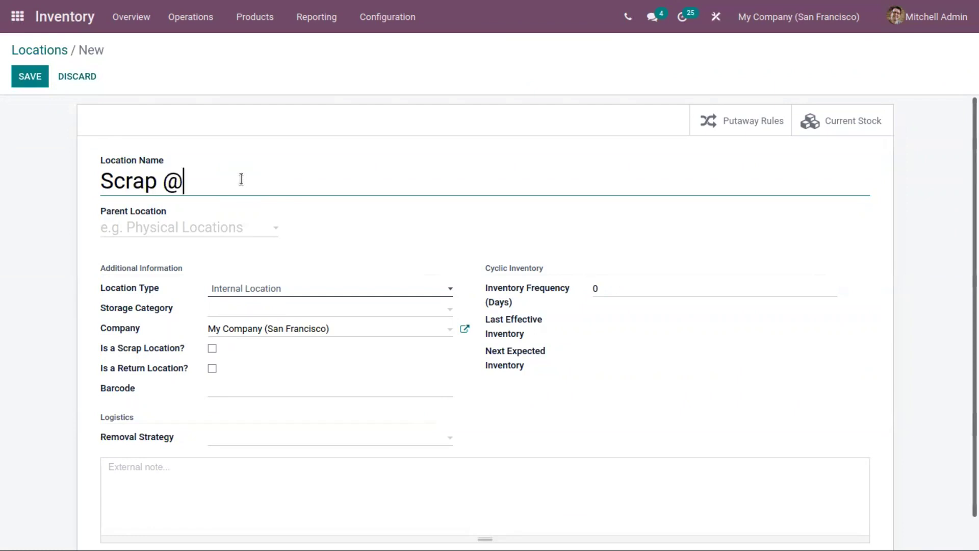
key("BackSpace")
type("2")
Step: Set the parent location to Virtual Locations using Search More
left_click(214, 227)
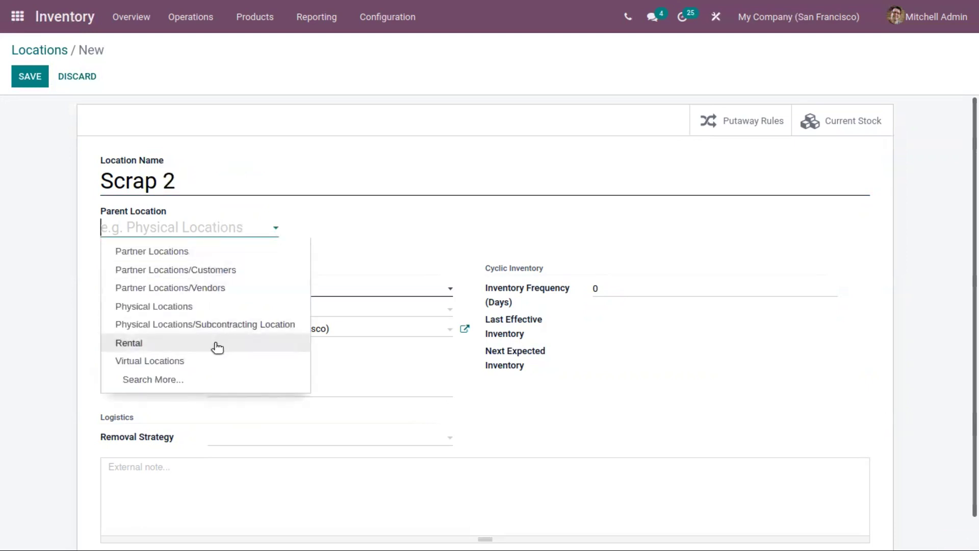
left_click(137, 382)
scroll(317, 288, "down", 2)
scroll(316, 288, "up", 2)
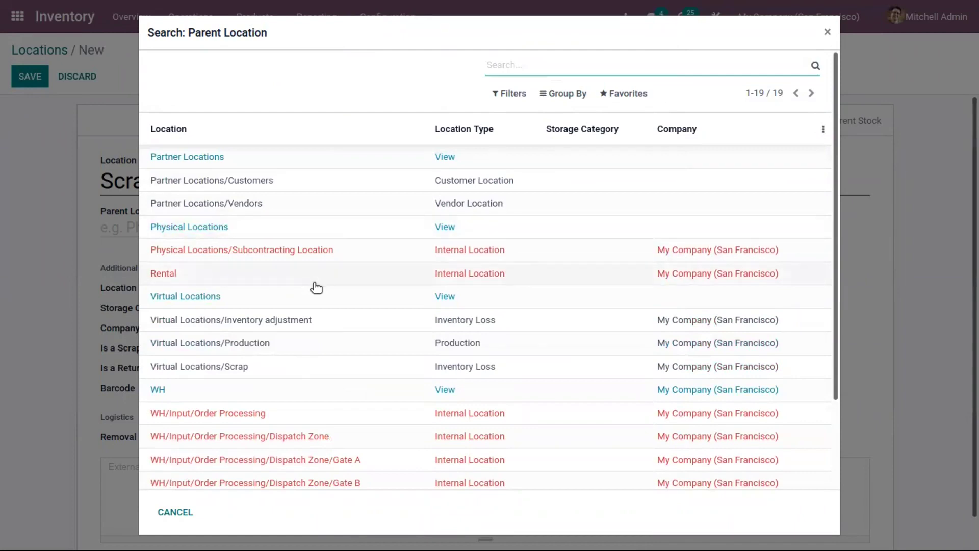
left_click(351, 299)
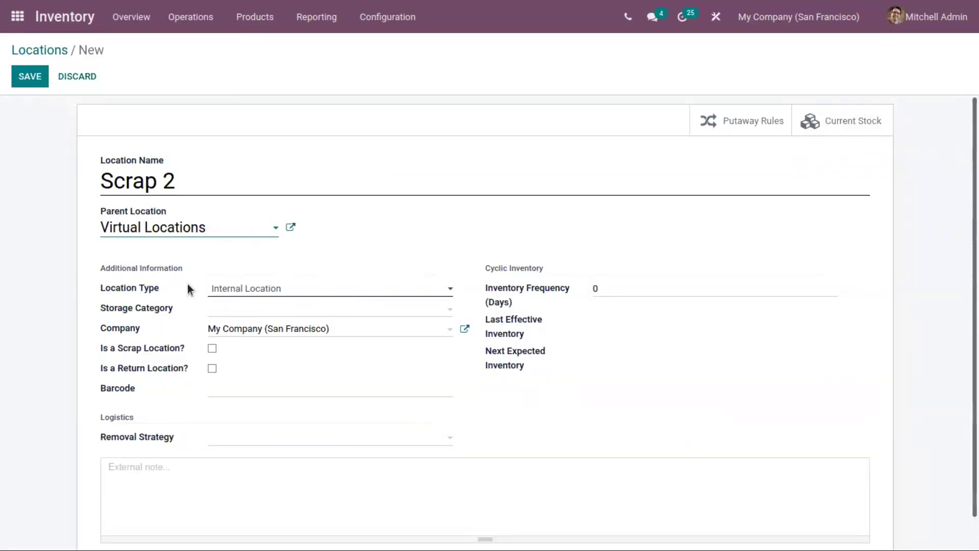
Step: Set the location type to Inventory Loss and flag it as a scrap location
left_click(237, 286)
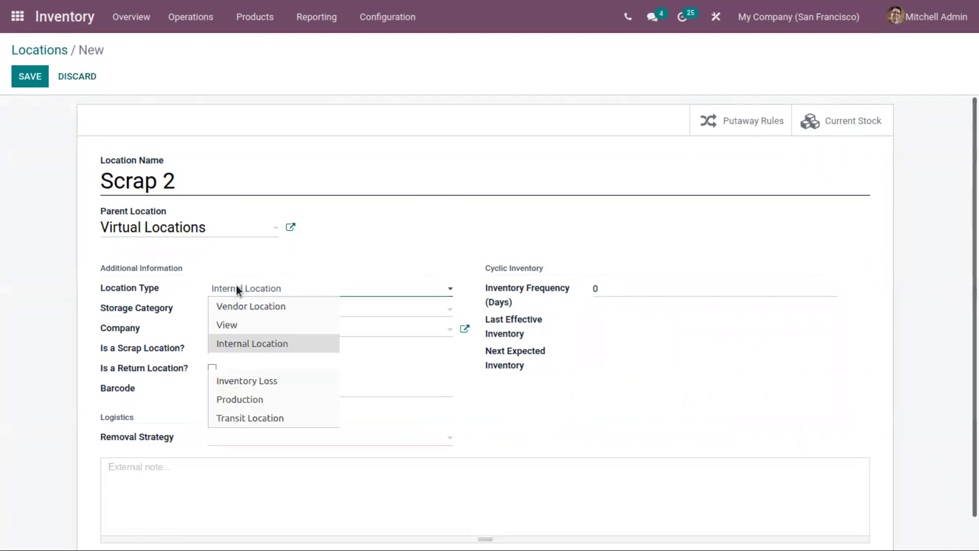
left_click(278, 380)
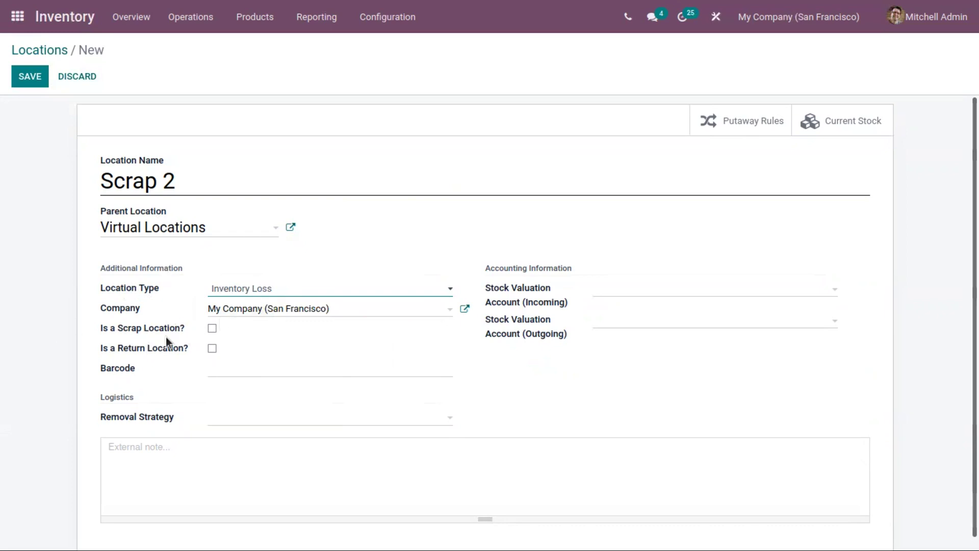
mouse_move(166, 337)
left_click(211, 329)
Step: Review the valuation account and removal strategy options, leave removal strategy empty, and save Scrap 2
scroll(564, 269, "down", 1)
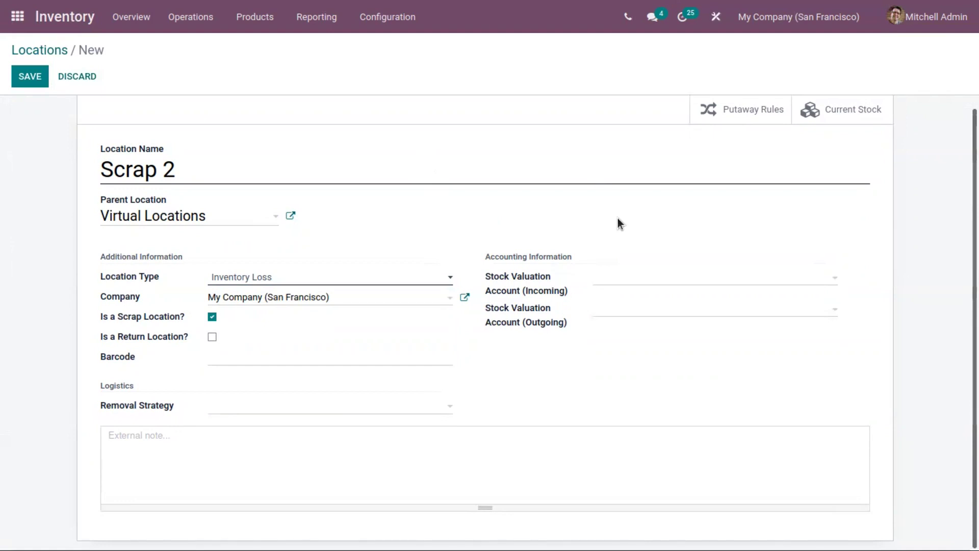
left_click(713, 284)
left_click(628, 240)
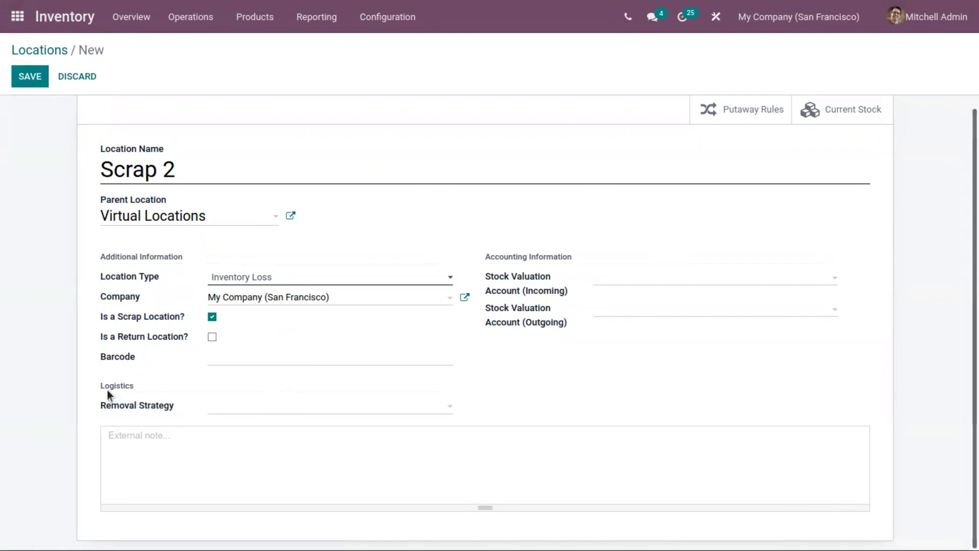
left_click(274, 405)
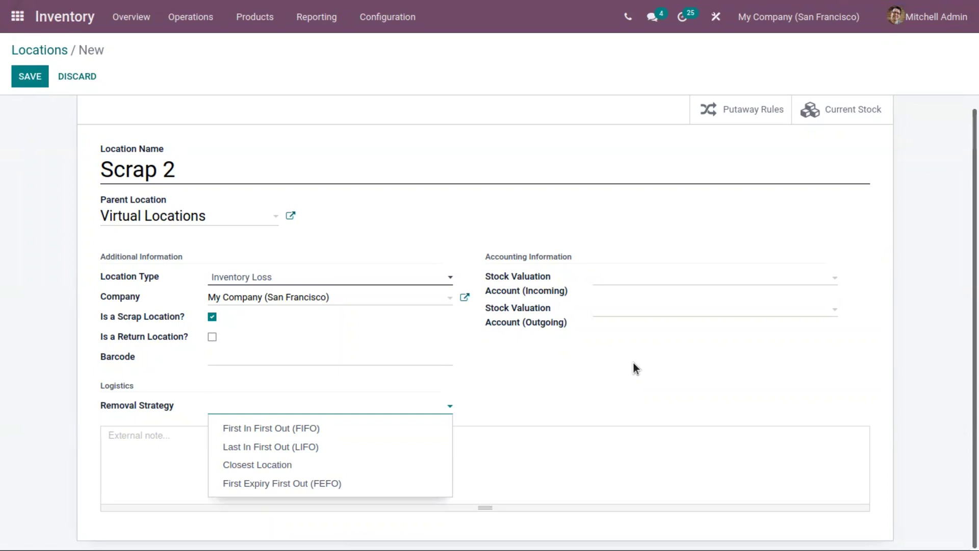
left_click(634, 362)
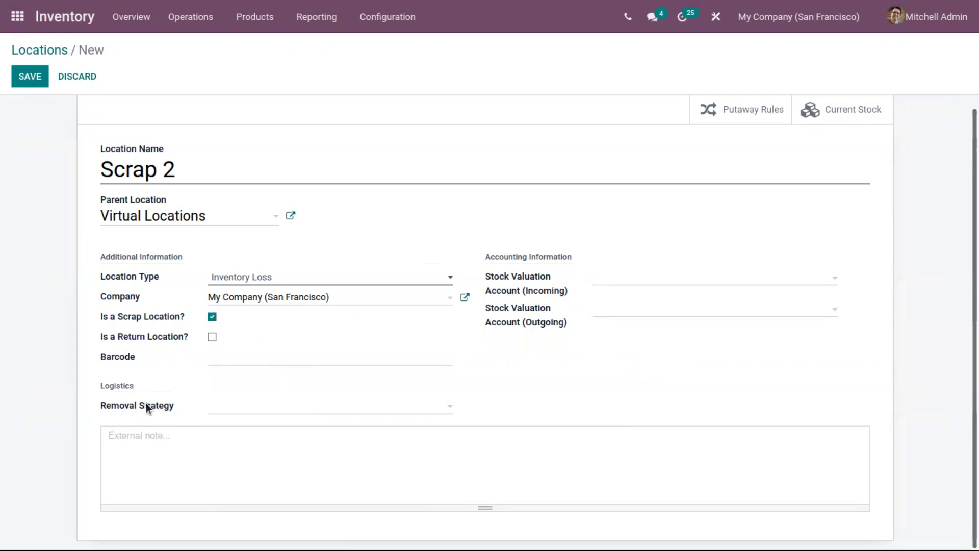
left_click(179, 435)
left_click(27, 78)
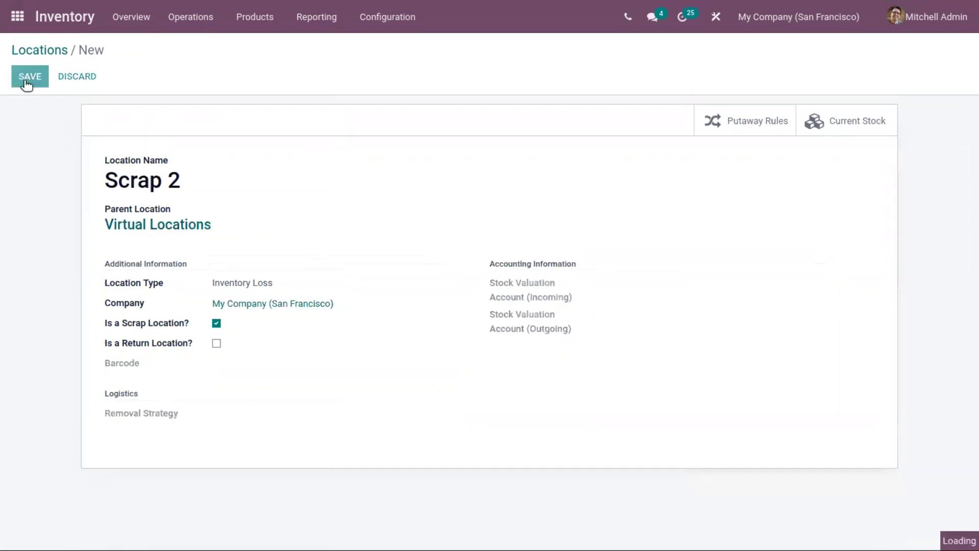
Step: Go back to Locations and open the Operations > Scrap orders list
left_click(57, 52)
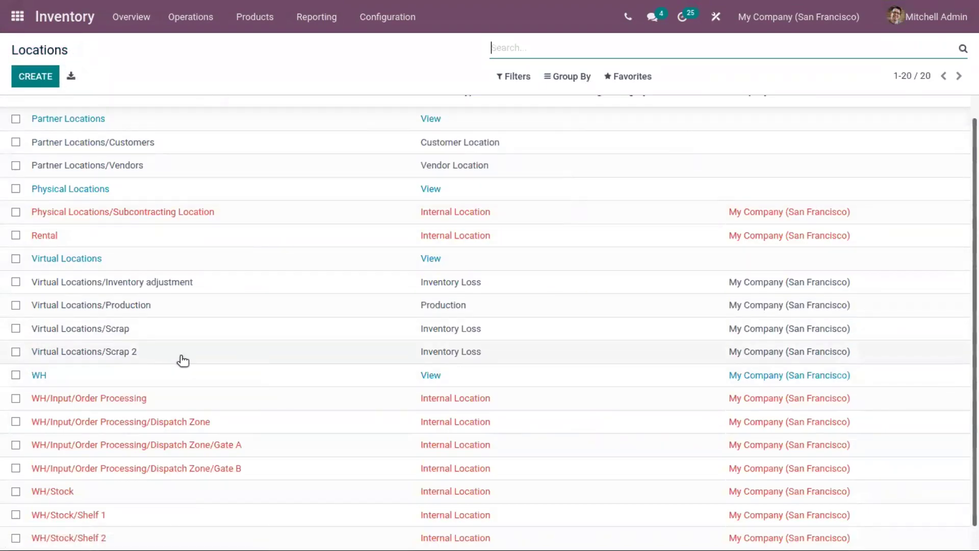
left_click(143, 51)
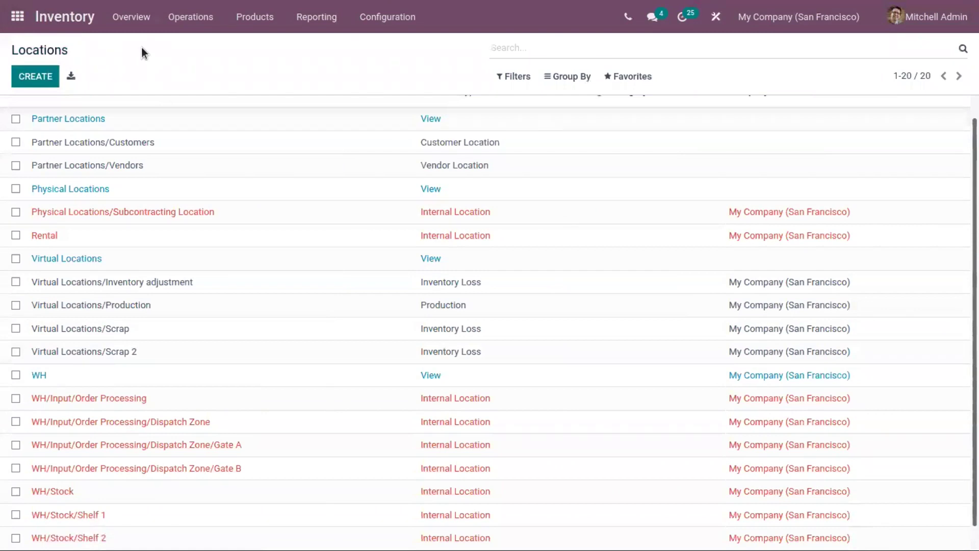
left_click(181, 16)
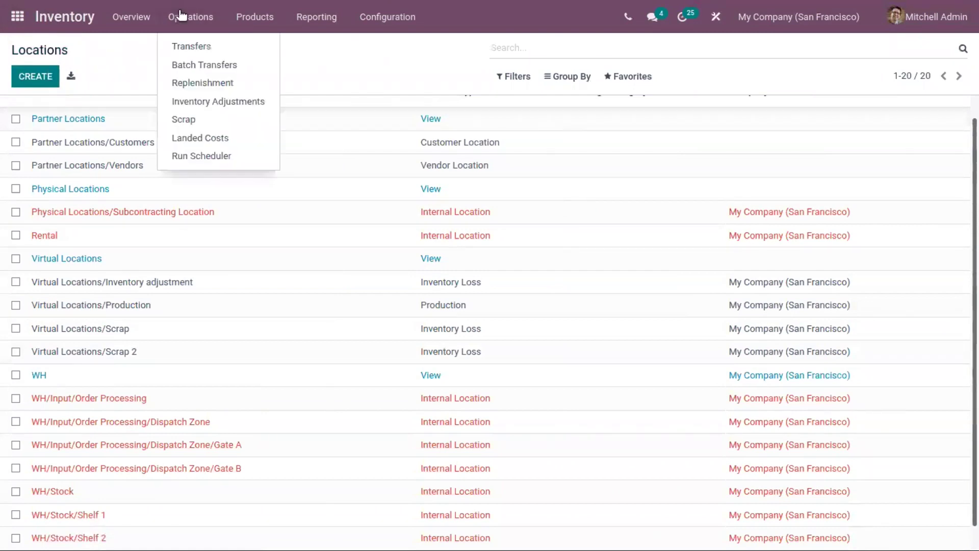
left_click(228, 126)
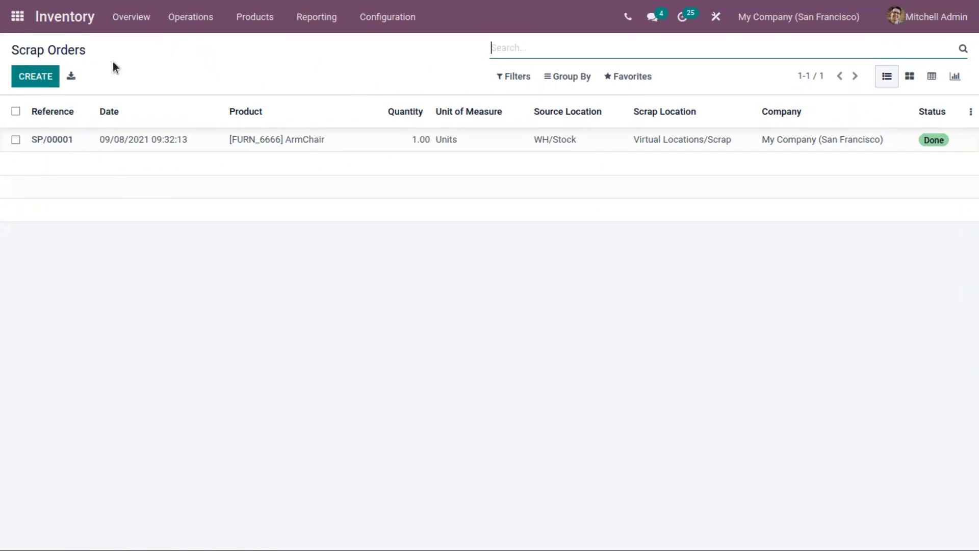
Step: Create a scrap order for 1 ArmChair from lot lot7567, leaving the package empty
left_click(33, 79)
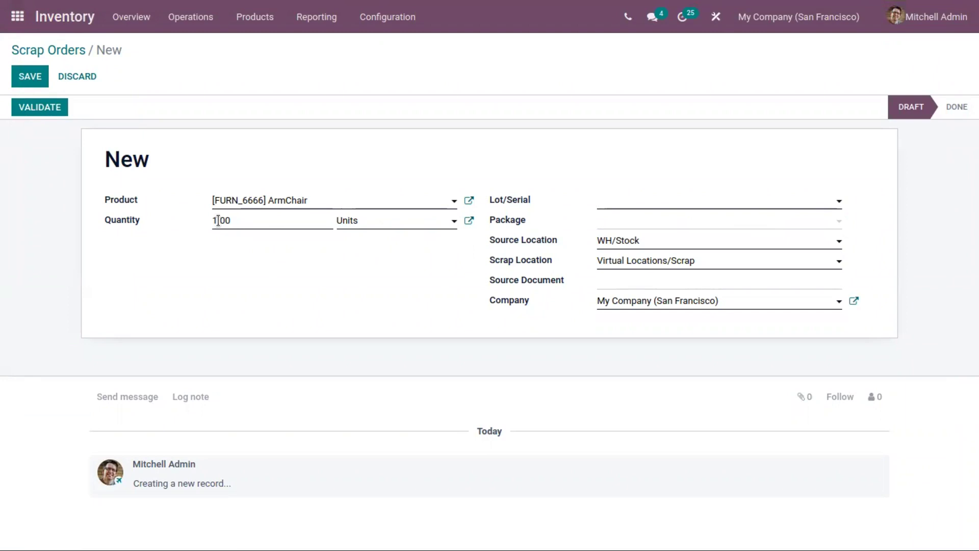
left_click(214, 219)
left_click(637, 204)
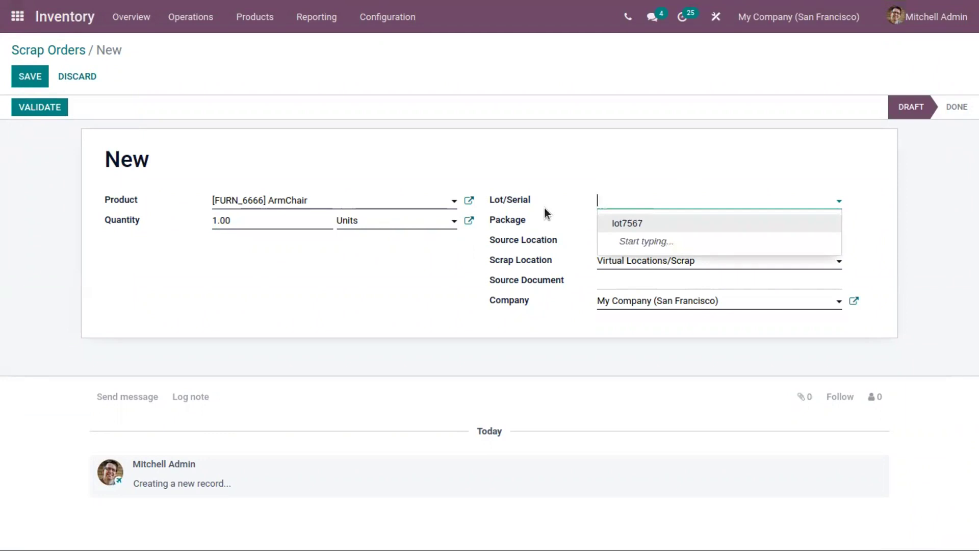
left_click(627, 224)
left_click(609, 222)
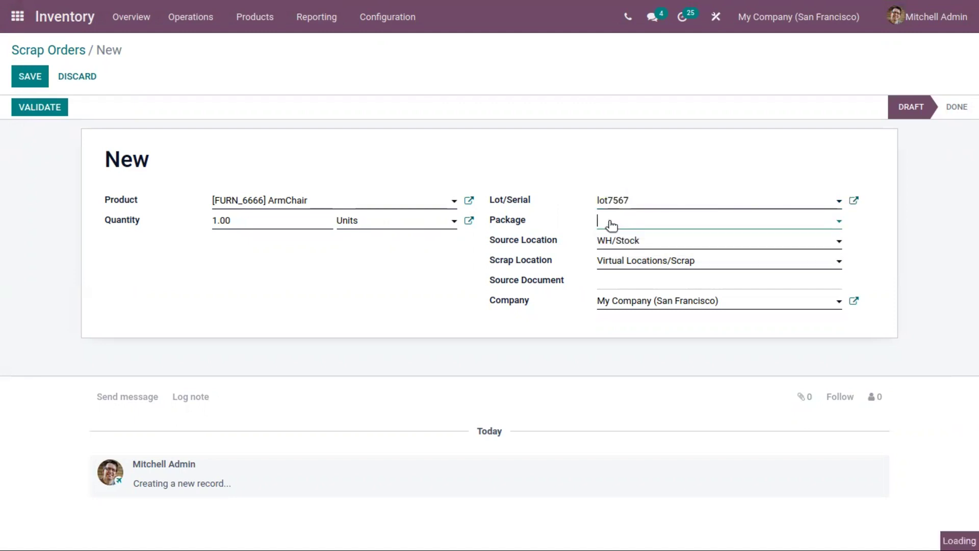
left_click(567, 209)
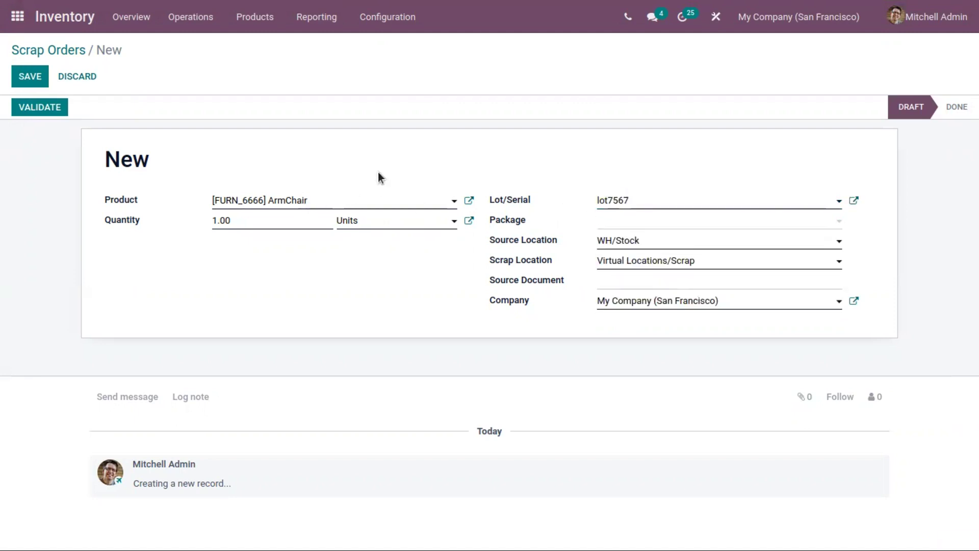
left_click(612, 225)
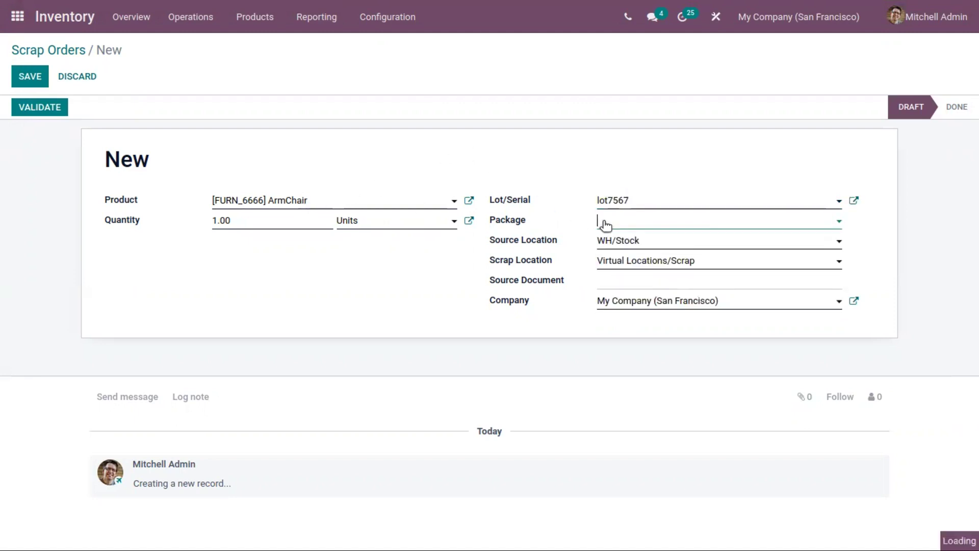
left_click(575, 213)
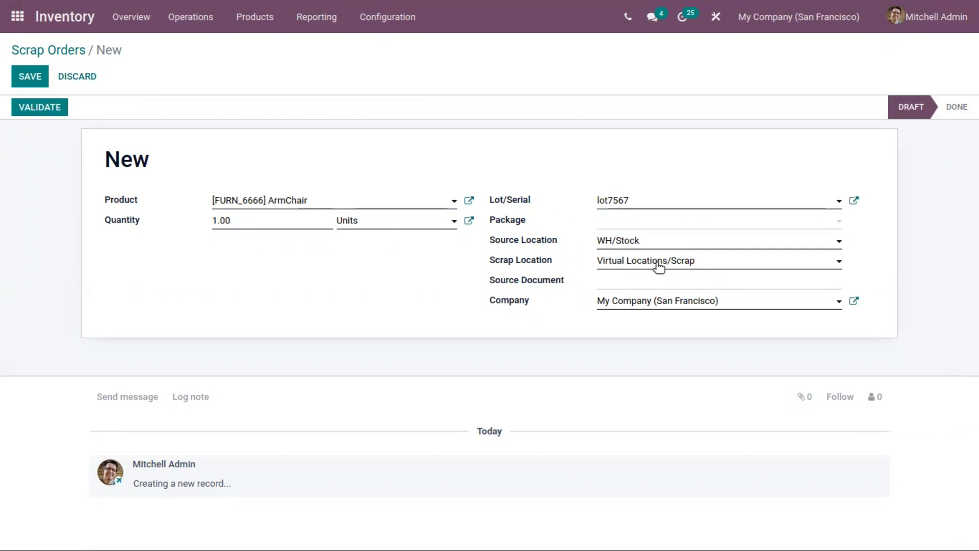
Step: Set the scrap location to Virtual Locations/Scrap 2 and validate order SP/00002
left_click(719, 266)
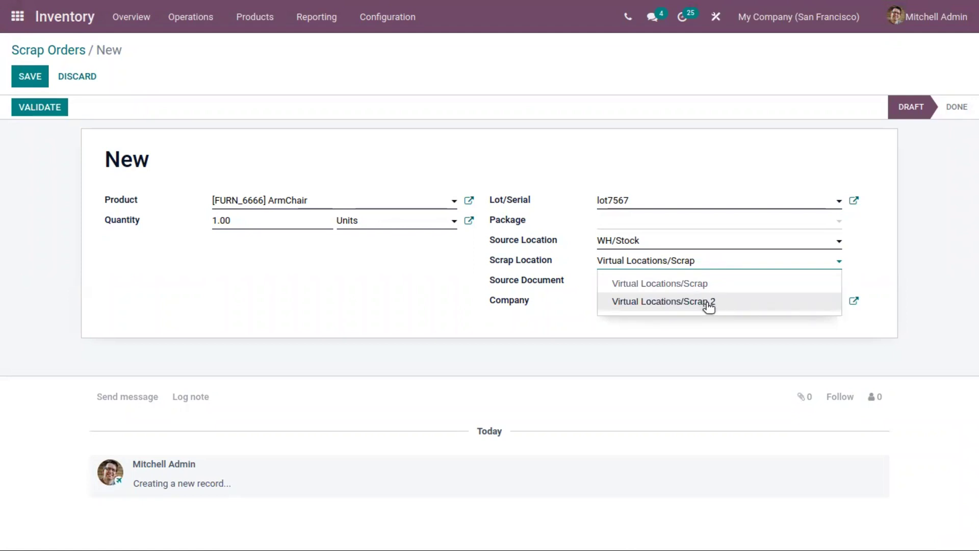
left_click(709, 305)
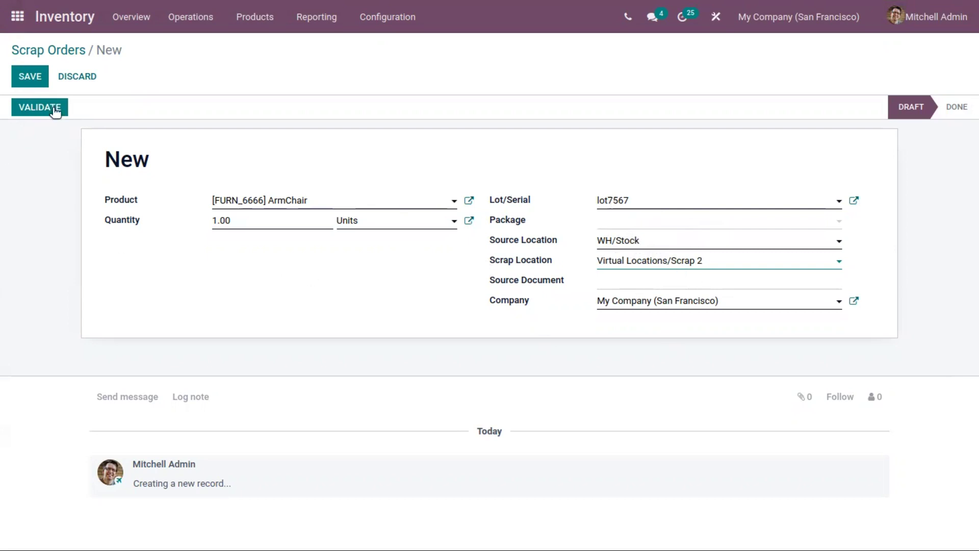
left_click(28, 80)
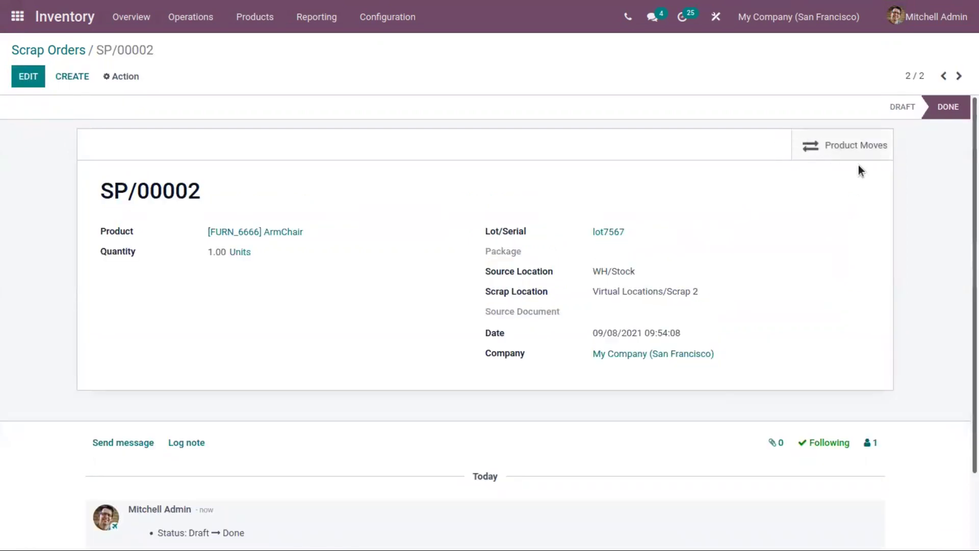
Step: Check the ArmChair move into Scrap 2 in the order's moves and the Product Moves report
left_click(854, 143)
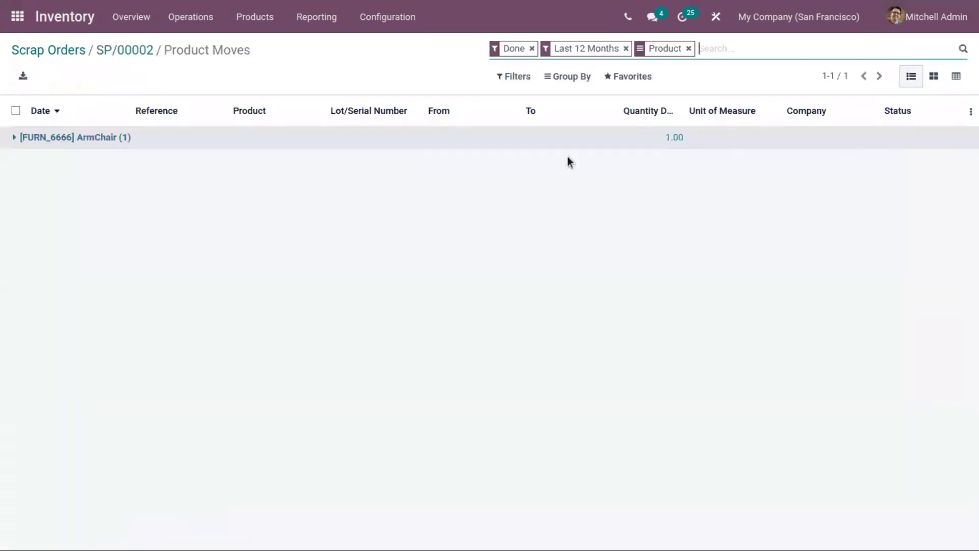
left_click(106, 138)
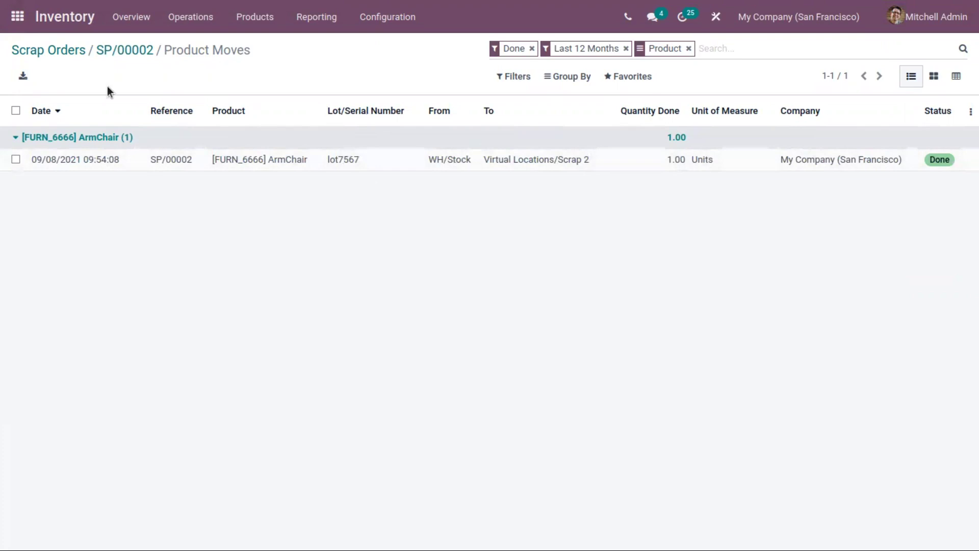
left_click(323, 16)
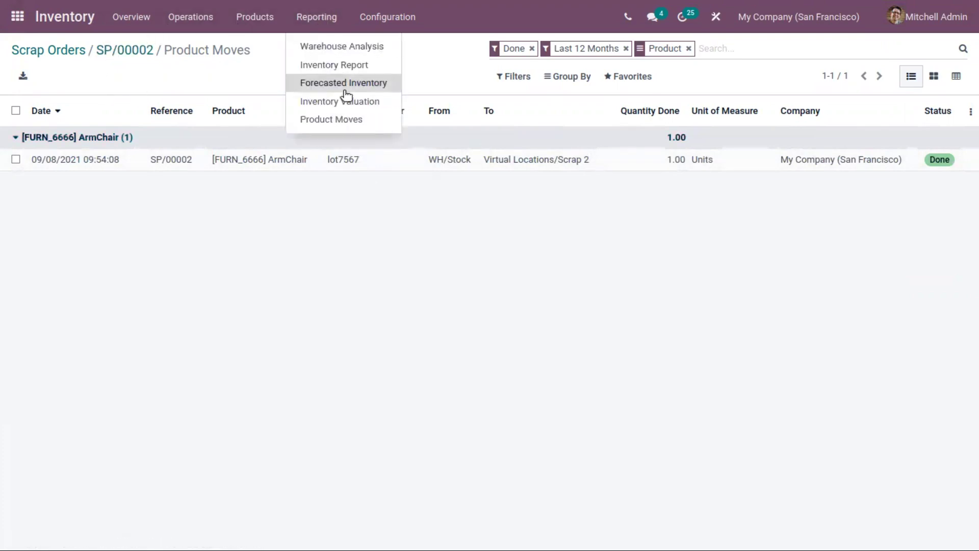
left_click(353, 120)
scroll(115, 316, "down", 5)
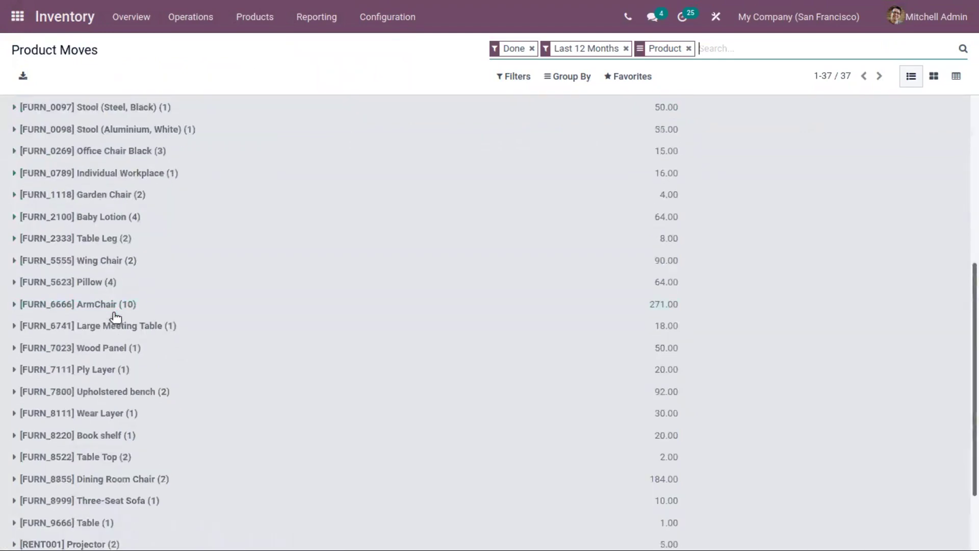
scroll(115, 316, "down", 2)
left_click(15, 211)
scroll(444, 373, "down", 3)
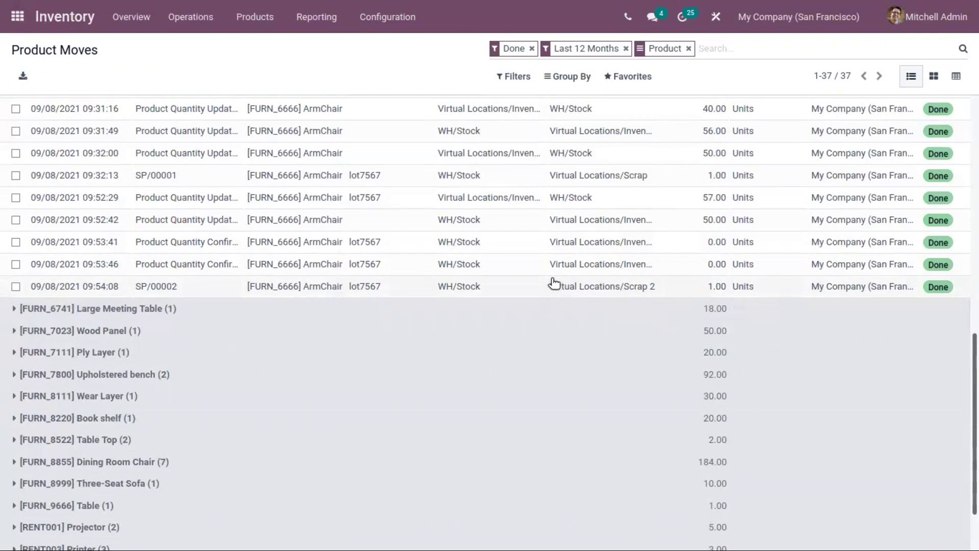
scroll(304, 256, "up", 5)
scroll(255, 196, "up", 5)
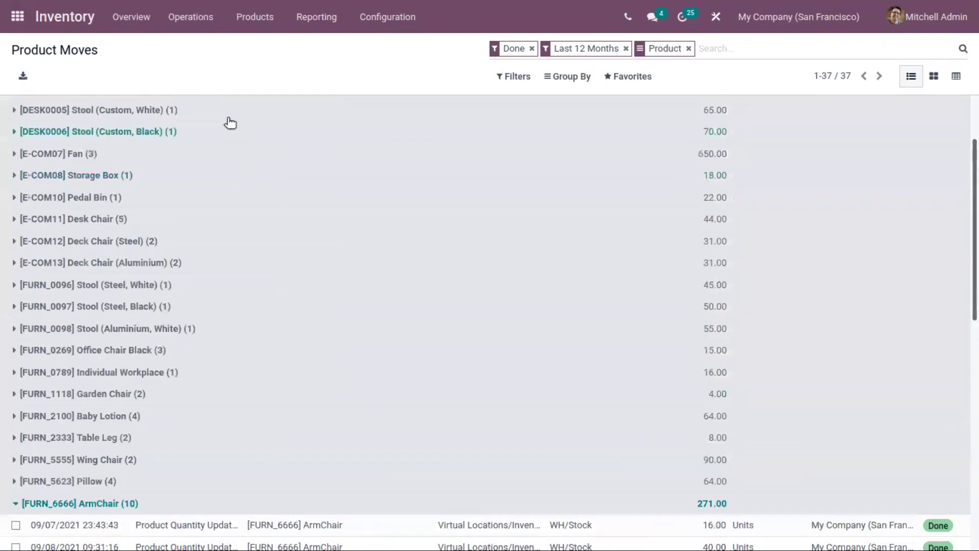
Step: Return to the Odoo apps home screen
left_click(196, 17)
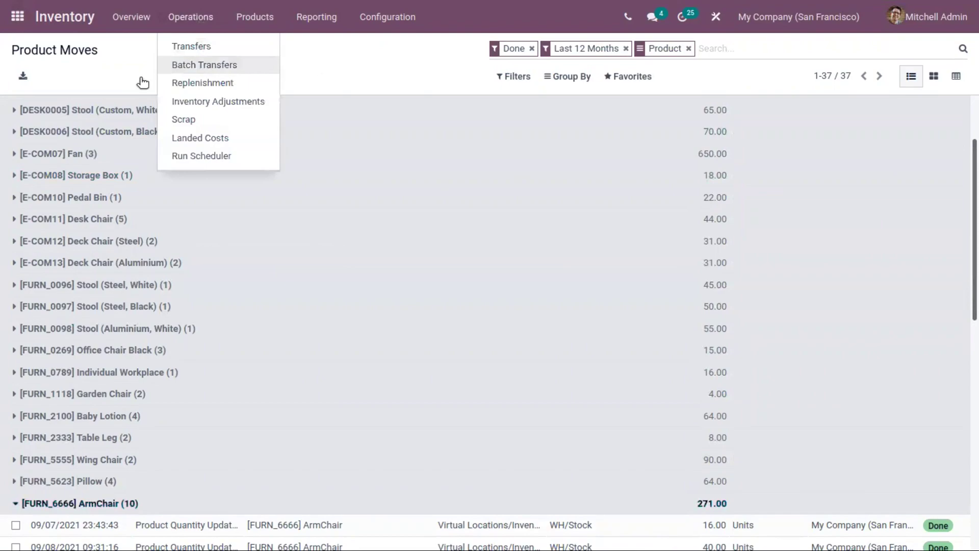
left_click(117, 72)
left_click(15, 18)
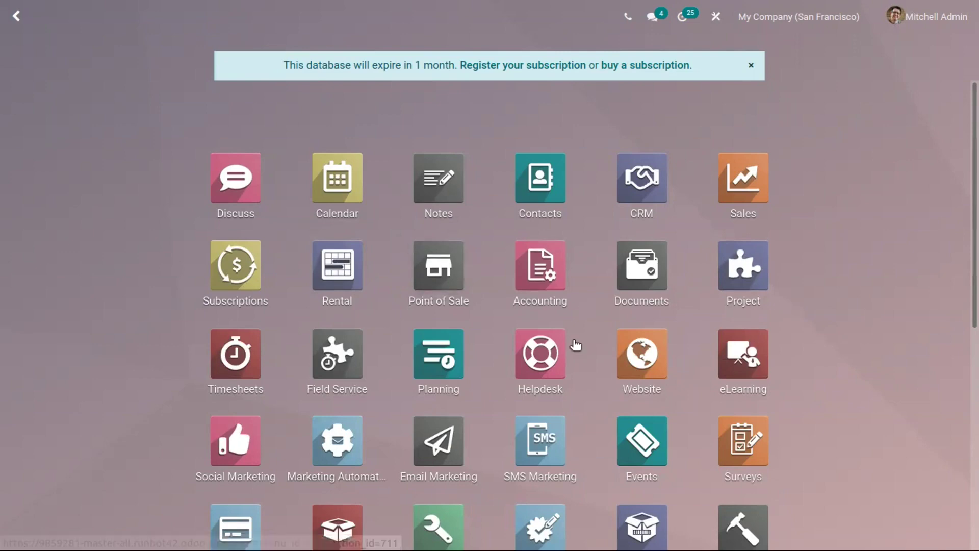
Step: Open purchase order P00014 in the Purchase app and go to its receipt WH/IN/00007
scroll(474, 360, "down", 3)
scroll(475, 432, "up", 3)
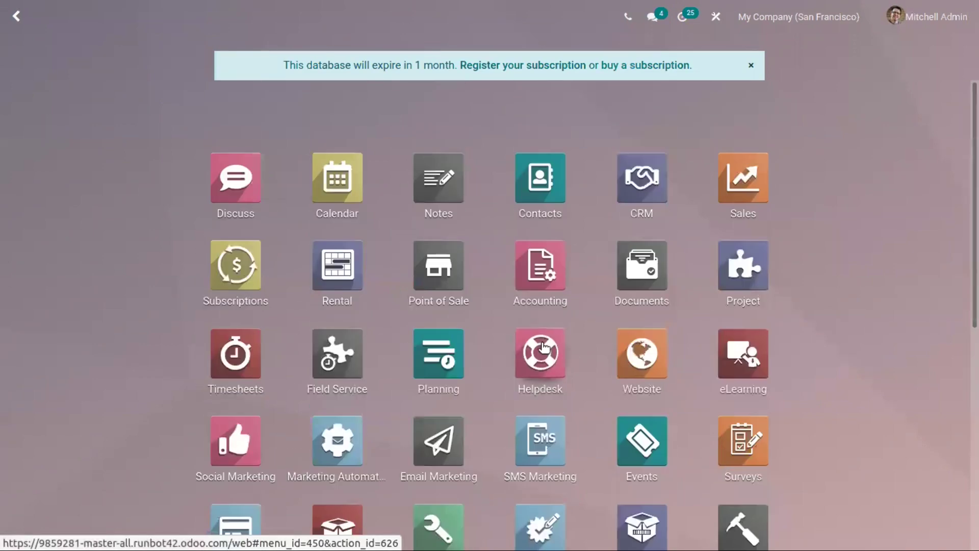
scroll(844, 357, "down", 3)
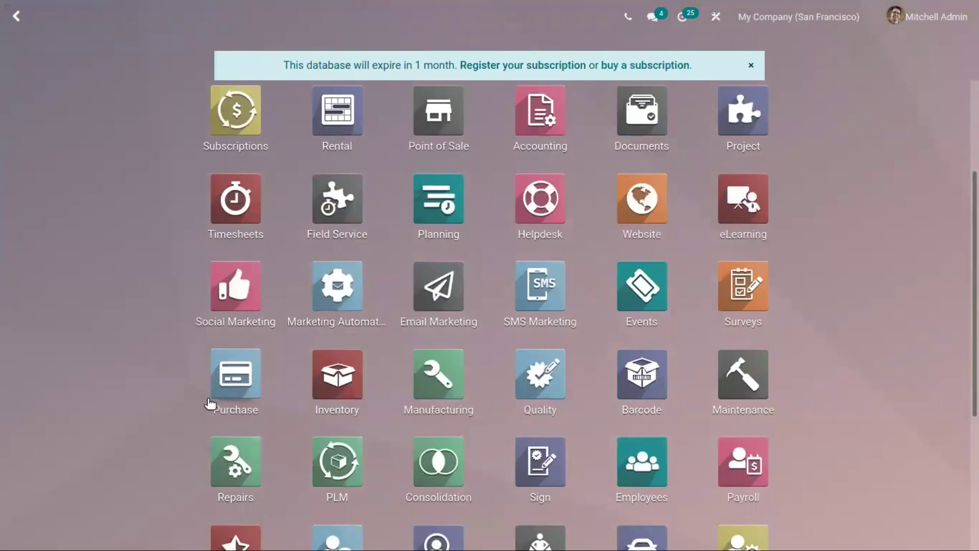
left_click(234, 374)
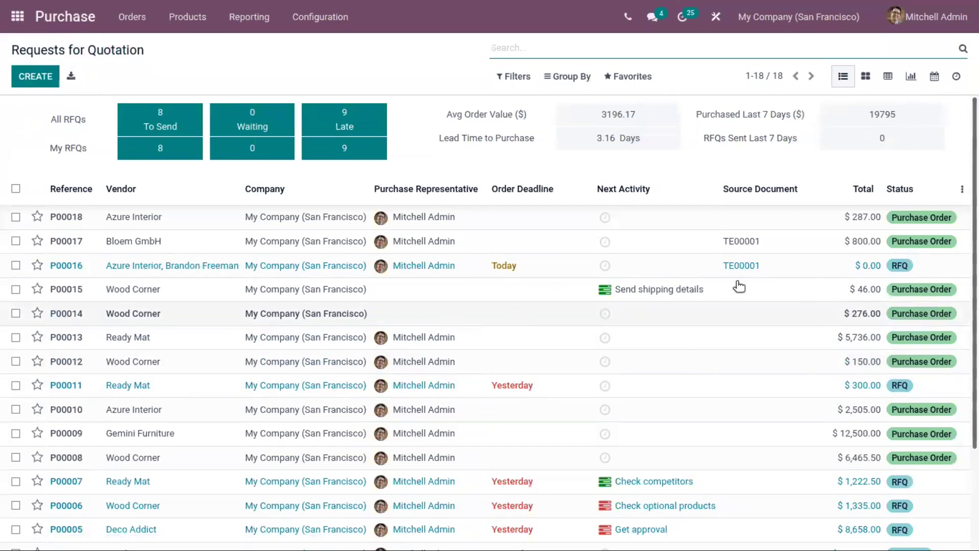
left_click(768, 310)
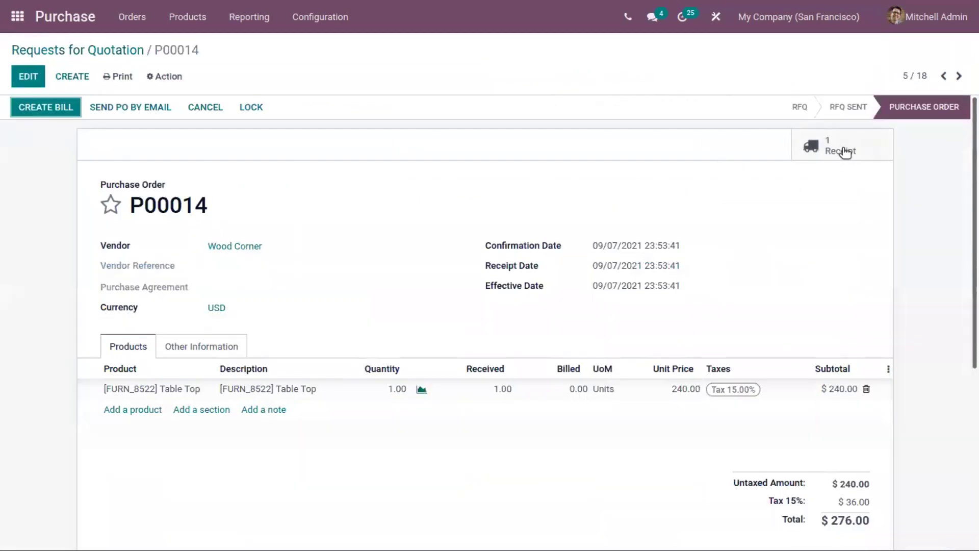
left_click(843, 151)
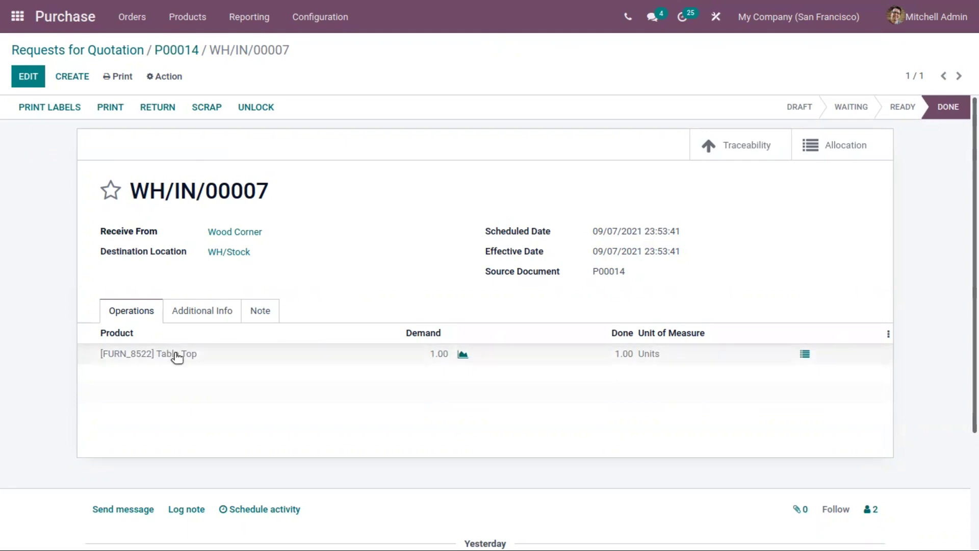
Step: Start a scrap of [FURN_8522] Table Top from the receipt into Virtual Locations/Scrap 2
left_click(197, 110)
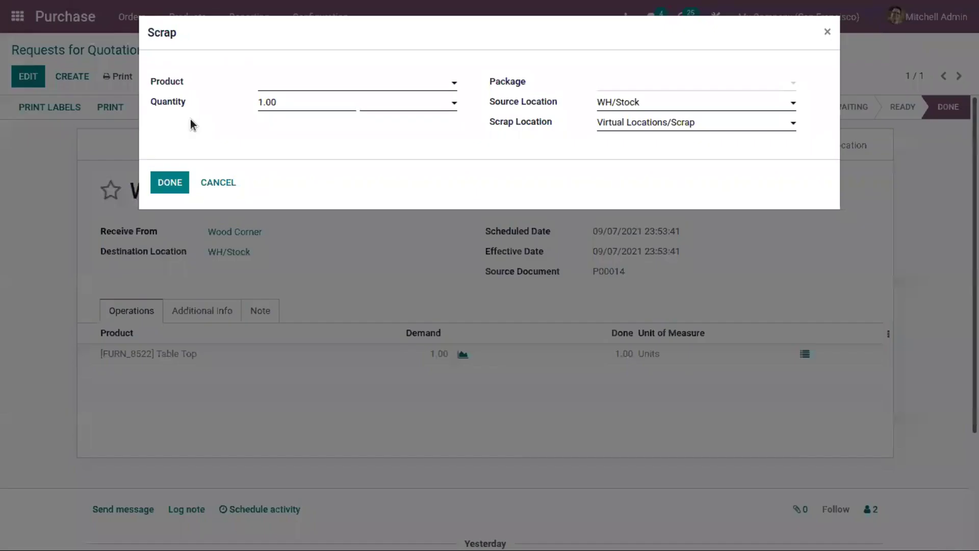
left_click(302, 87)
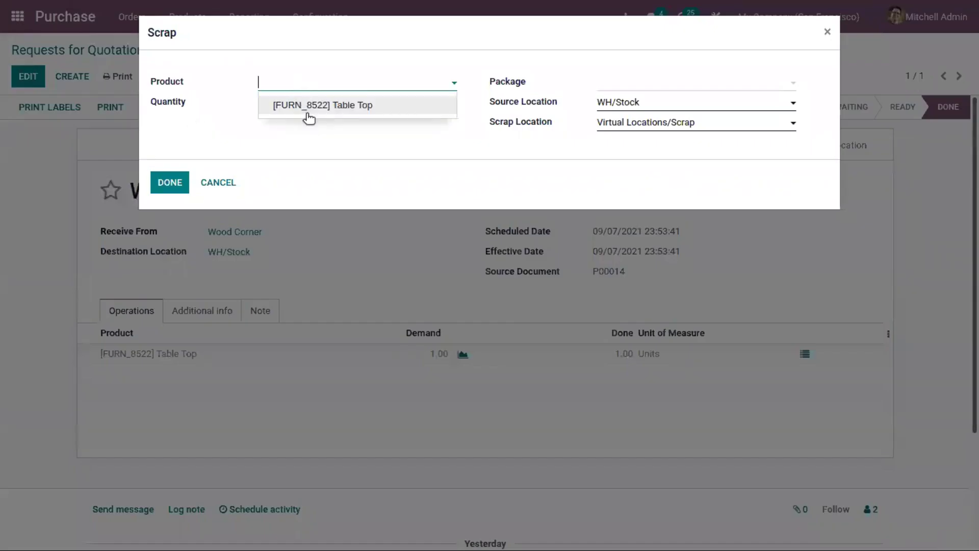
left_click(308, 104)
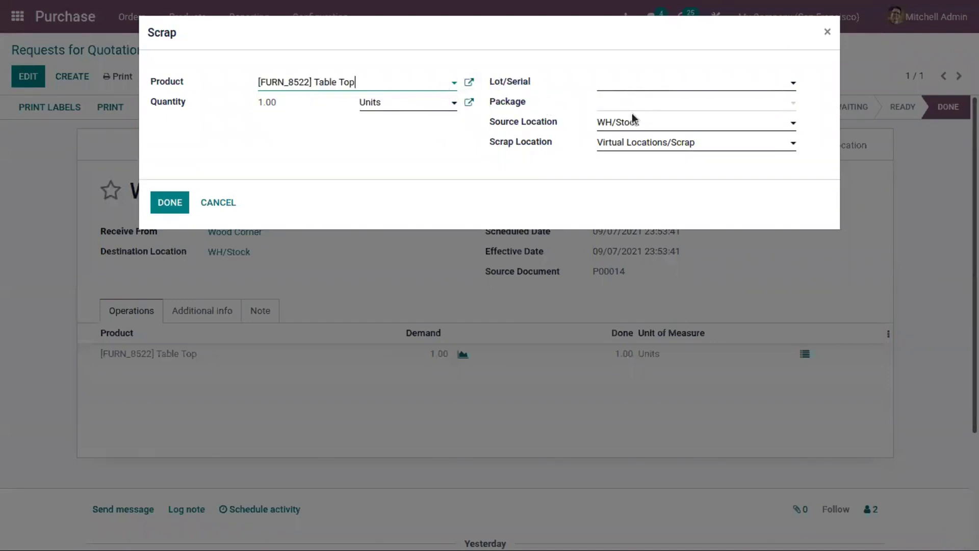
left_click(657, 145)
left_click(676, 184)
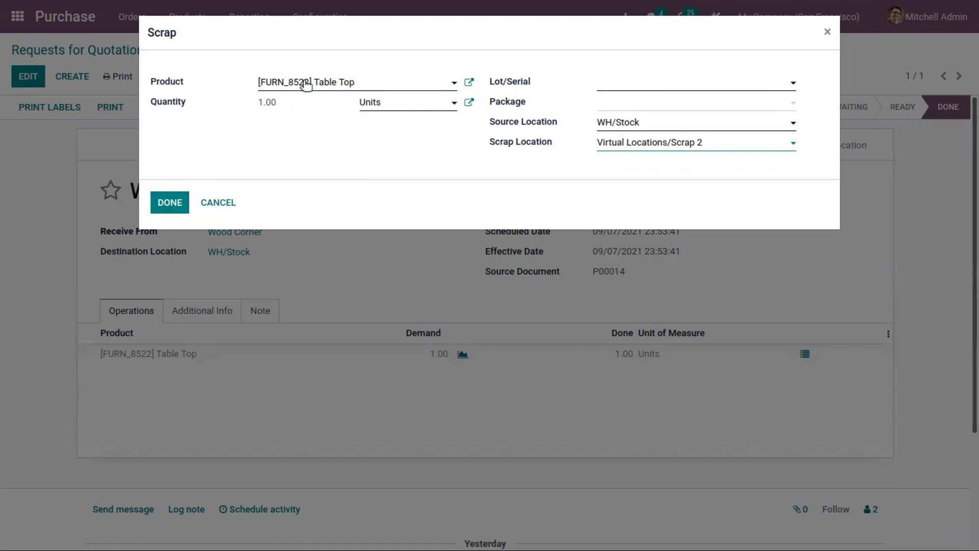
Step: Paste a lot number into the missing Lot/Serial field and complete the scrap
left_click(170, 201)
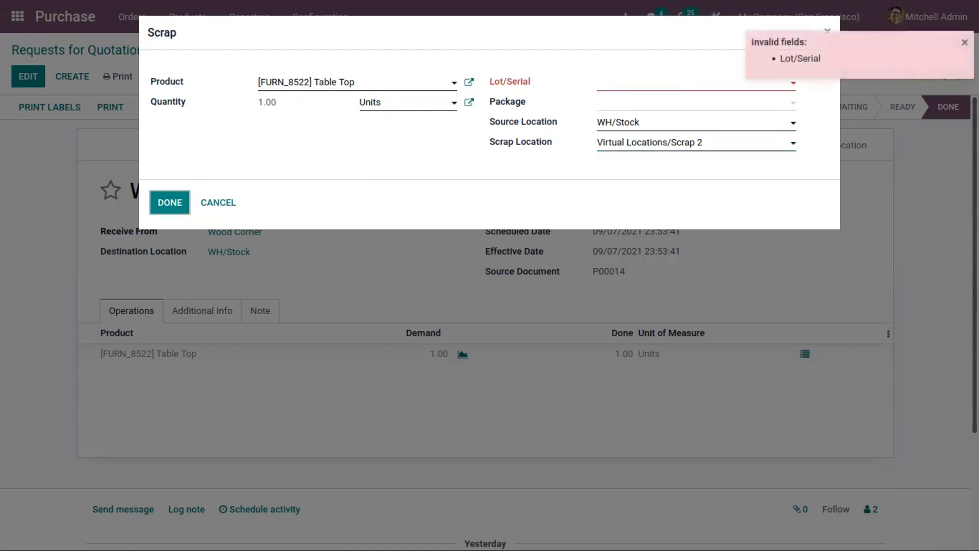
left_click(964, 43)
left_click(701, 87)
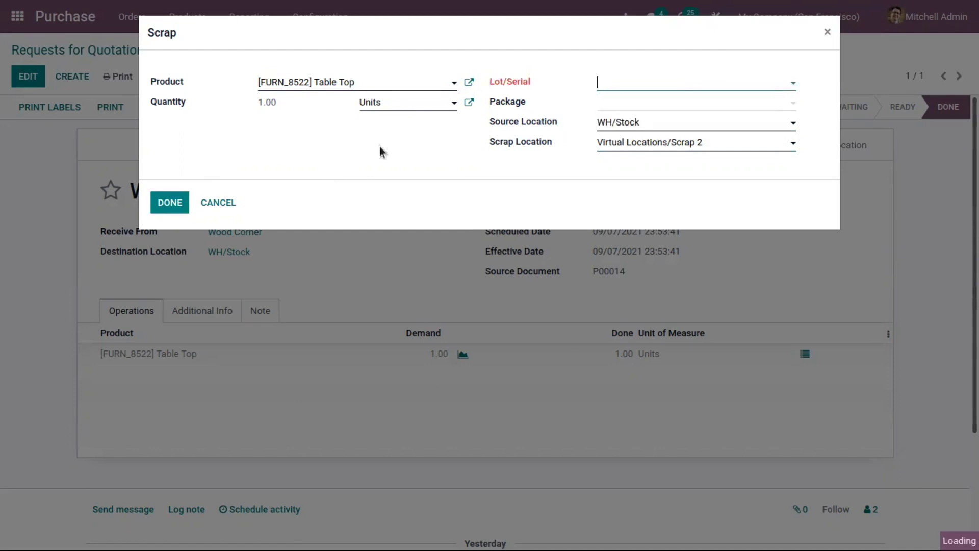
key("ctrl+v")
left_click(178, 207)
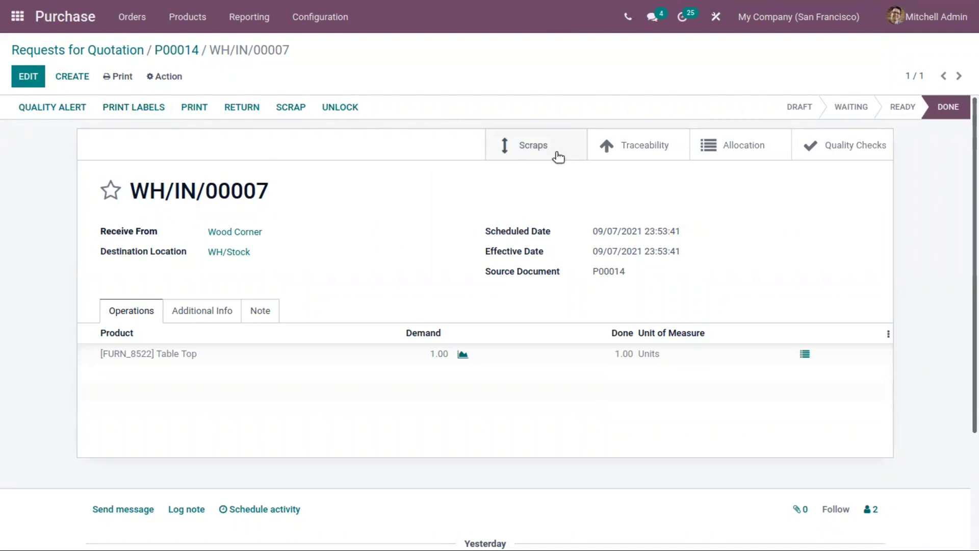
Step: Check that the Table Top scrap SP/00003 reached Scrap 2 as Done, then switch to Sales
left_click(546, 145)
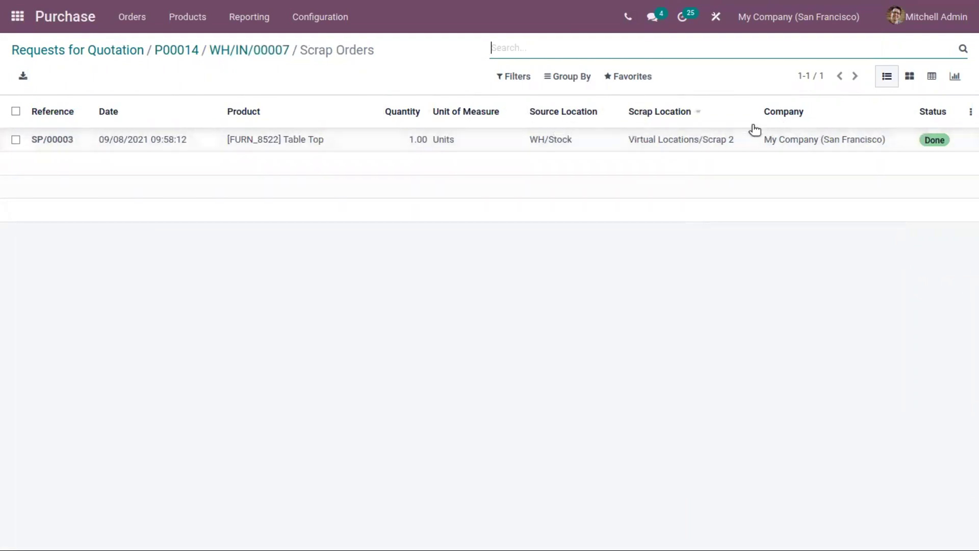
left_click(17, 17)
scroll(579, 337, "down", 3)
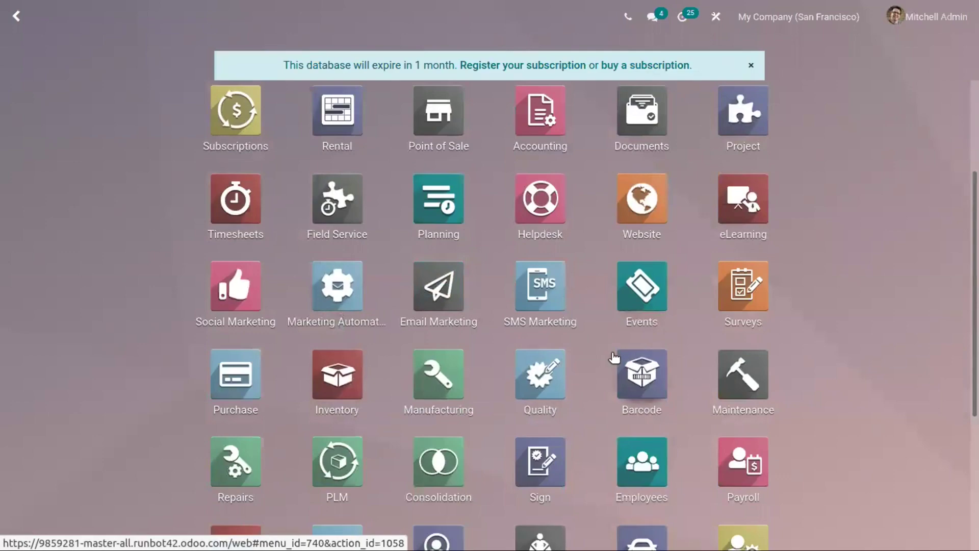
scroll(615, 351, "up", 3)
left_click(734, 171)
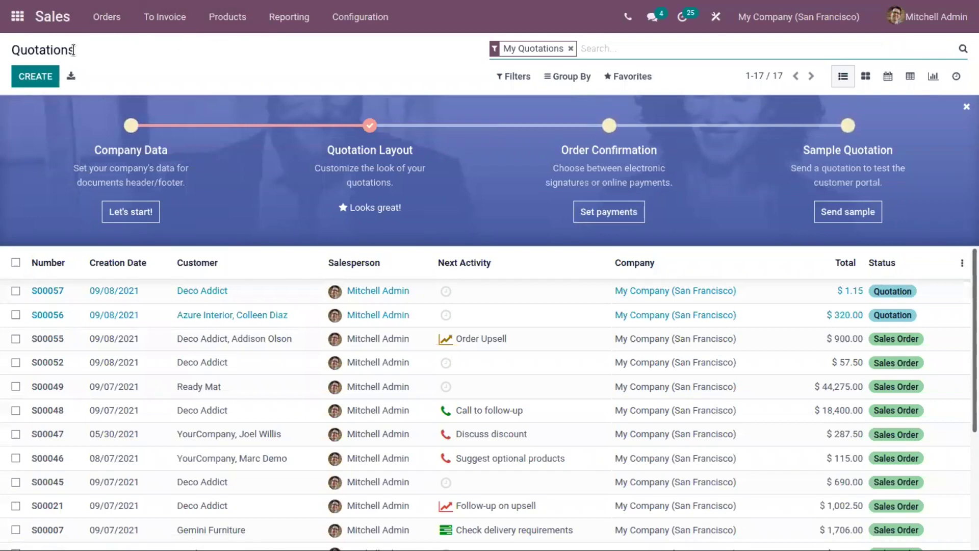
Step: Start a new quotation for customer Deco Addict
scroll(291, 398, "down", 3)
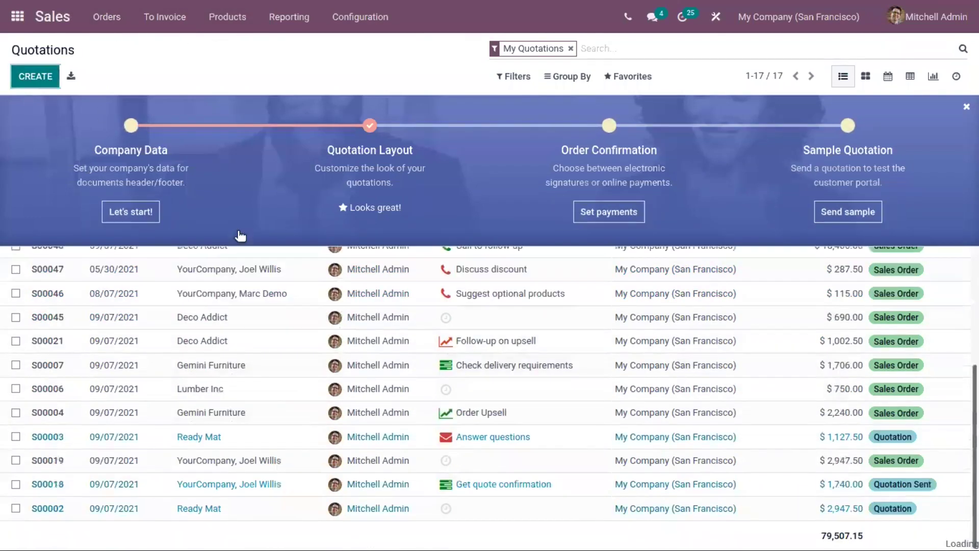
key("alt+c")
left_click(264, 235)
key("Escape")
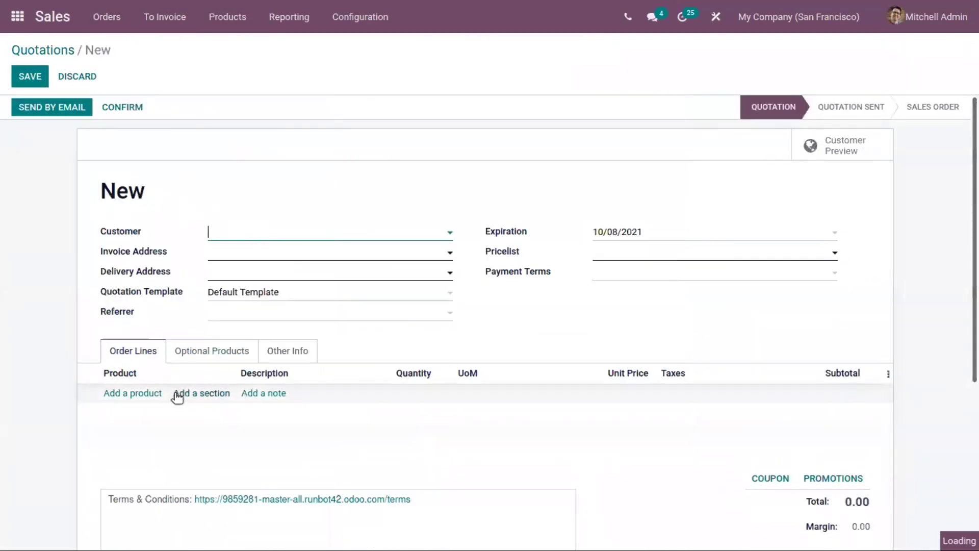
Step: Add one [FURN_6666] ArmChair at $1,295.00 and confirm order S00058
left_click(147, 434)
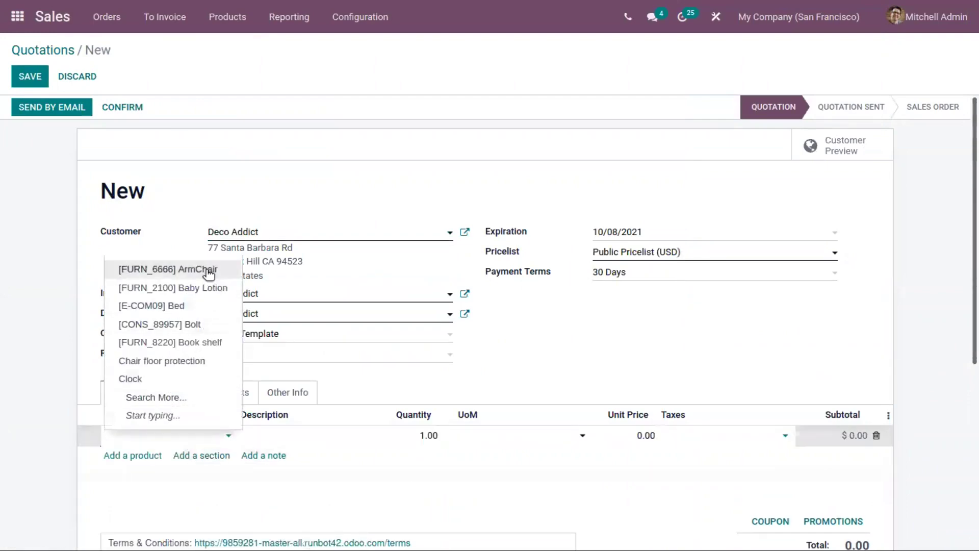
left_click(208, 273)
left_click(143, 114)
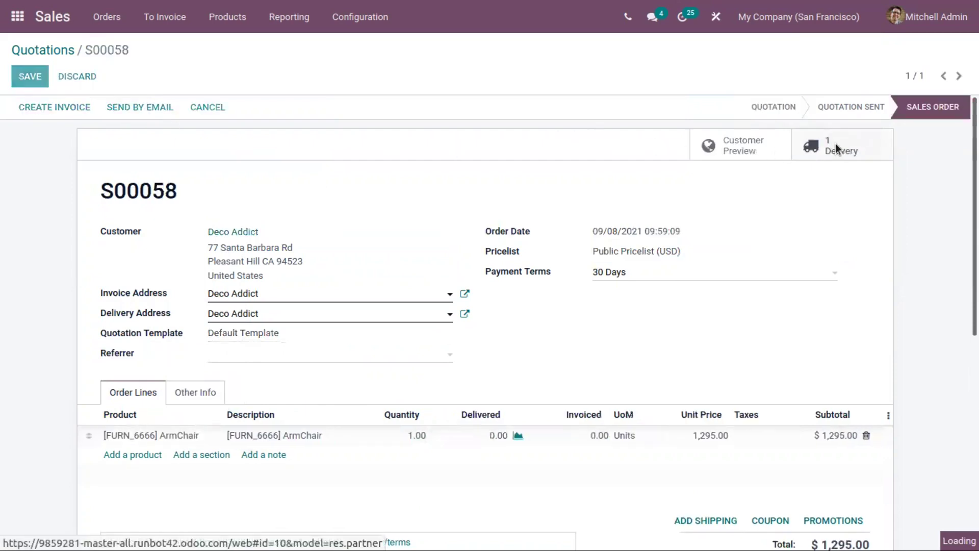
left_click(835, 148)
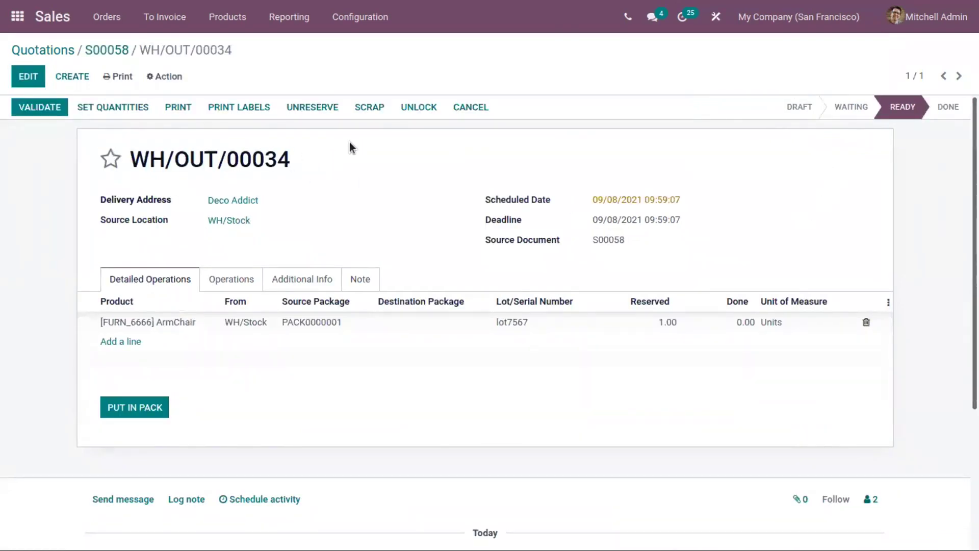
Step: Start a scrap for delivery WH/OUT/00034, then discard it unsaved
left_click(366, 109)
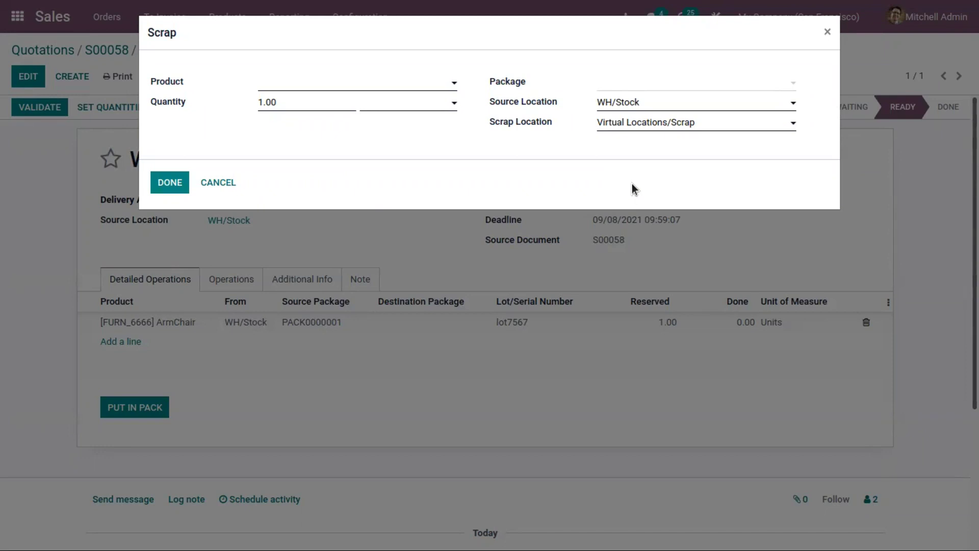
left_click(668, 123)
left_click(612, 147)
left_click(827, 31)
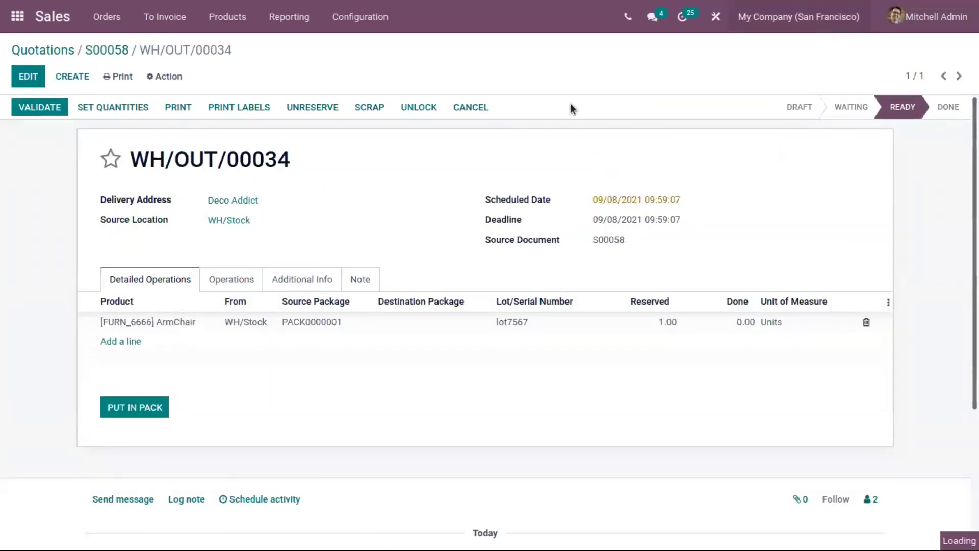
Step: Go back to the apps dashboard and open the Inventory app
left_click(9, 19)
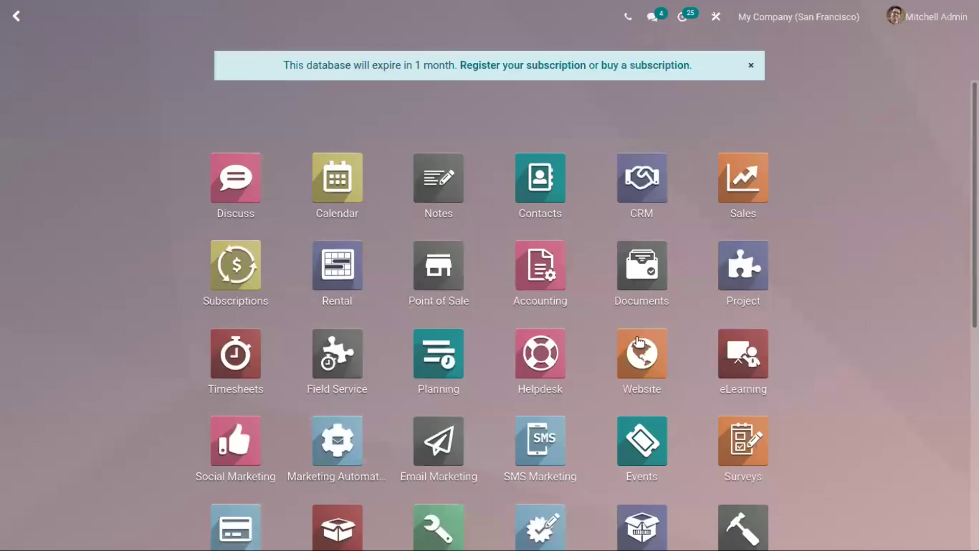
scroll(605, 403, "down", 5)
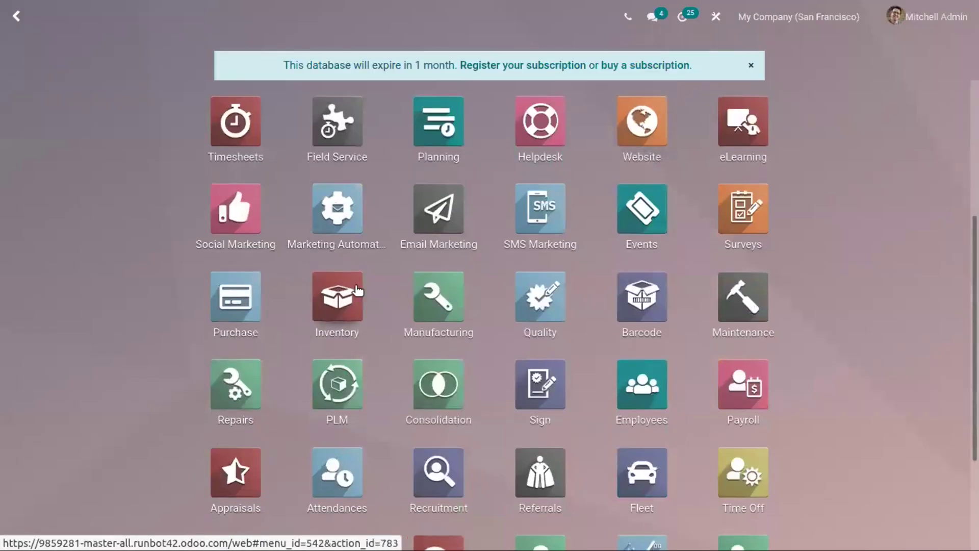
left_click(340, 297)
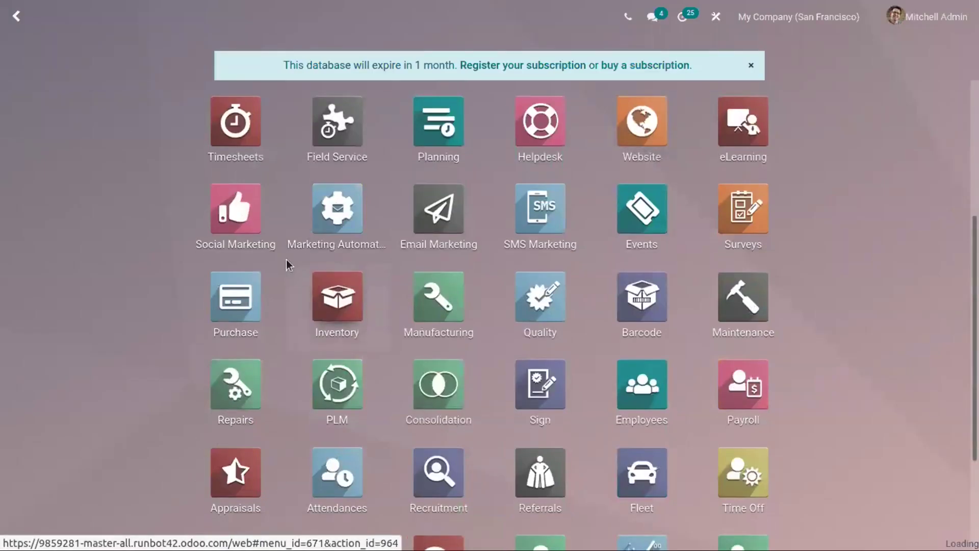